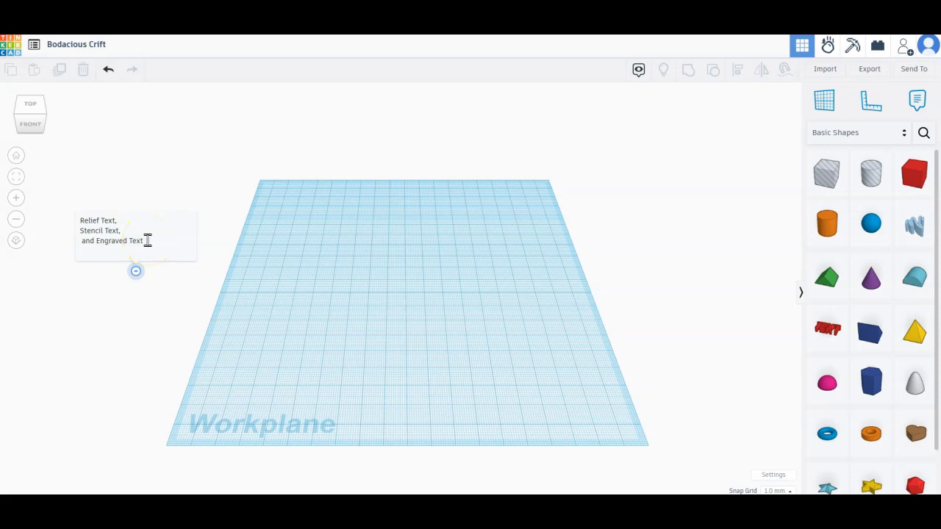
# Step: Collapse the workplane note and import the file "tinkercad dragon font.svg" at 100% scale
pyautogui.click(136, 271)
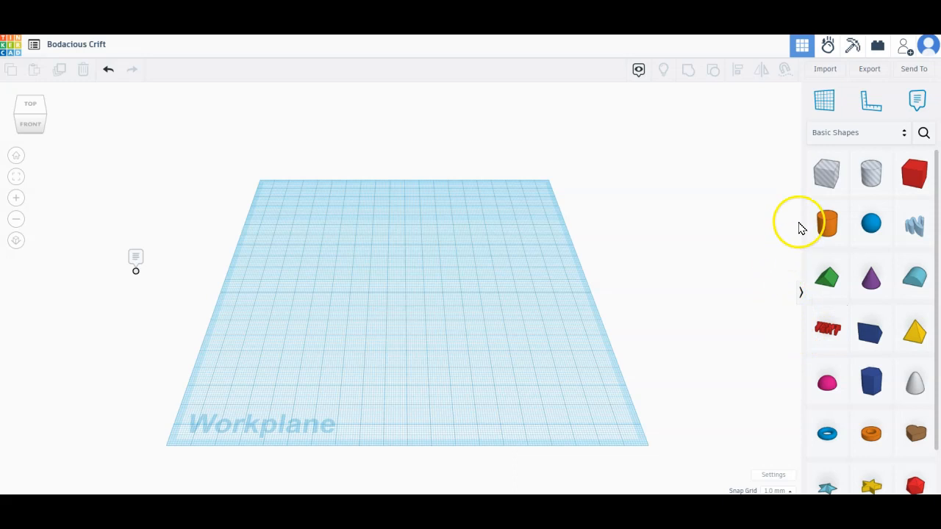
pyautogui.click(827, 71)
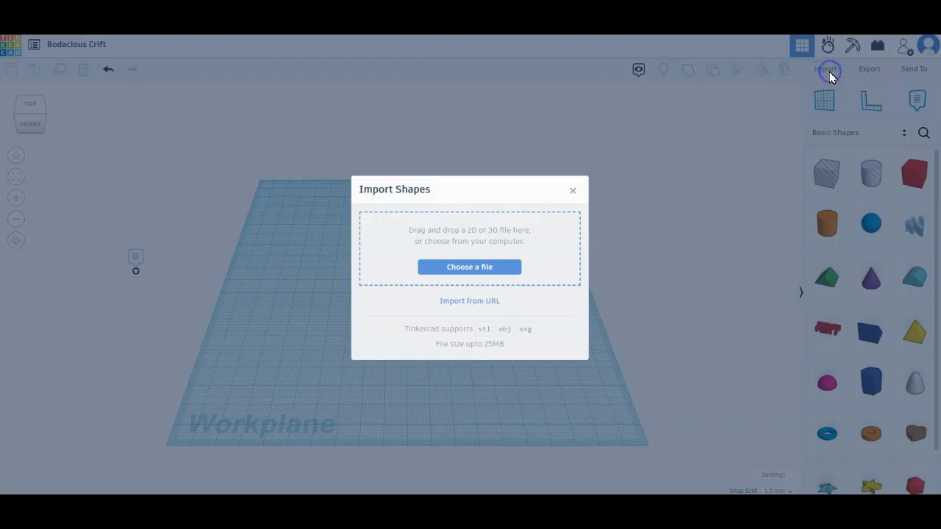
pyautogui.click(481, 271)
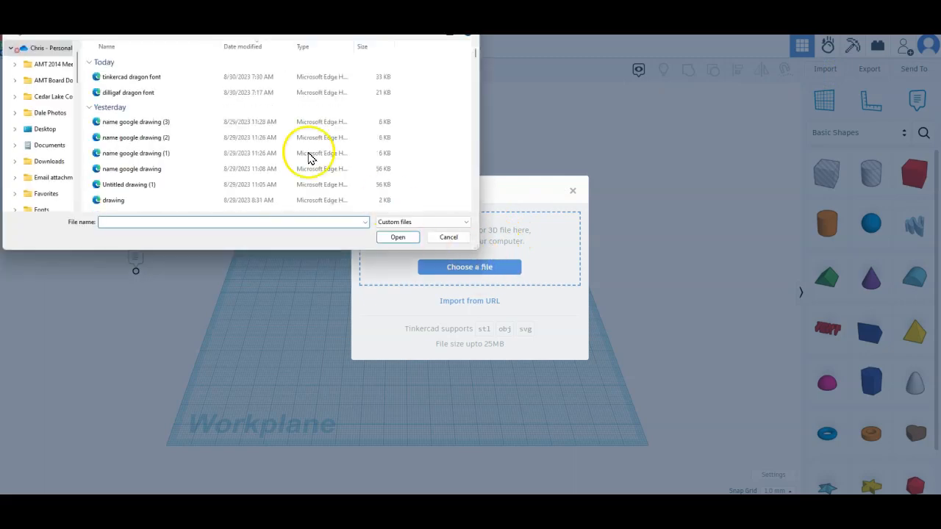
pyautogui.click(139, 77)
pyautogui.click(398, 238)
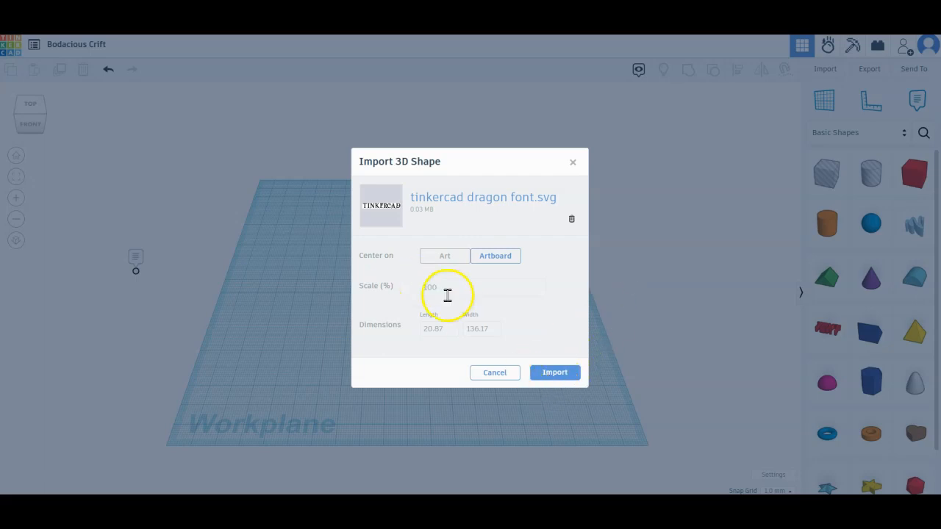
pyautogui.click(557, 374)
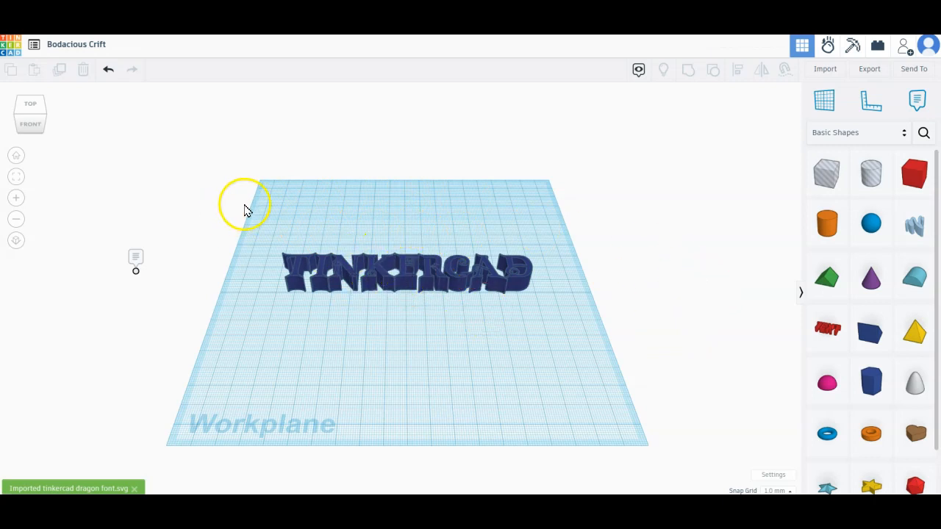
# Step: Recolour the imported TINKERCAD text to a custom olive solid colour, hex 787b33
pyautogui.click(514, 287)
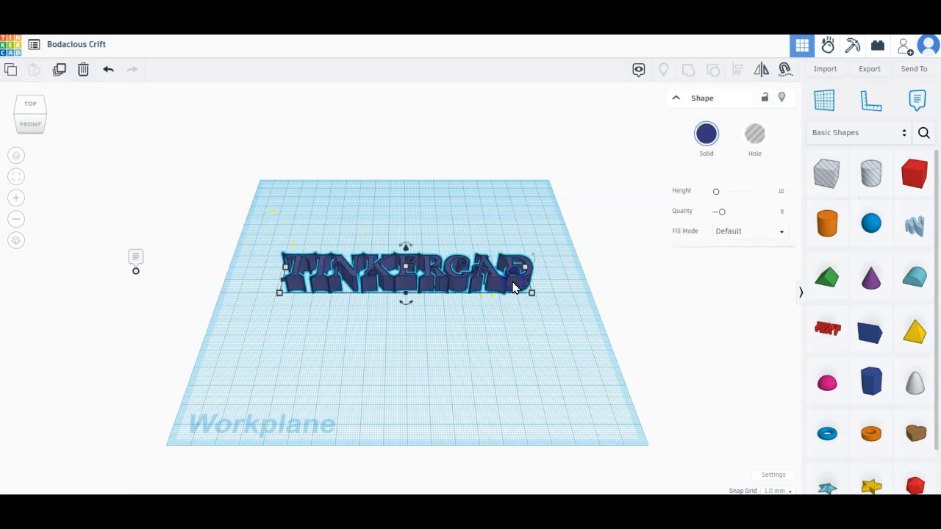
pyautogui.click(709, 140)
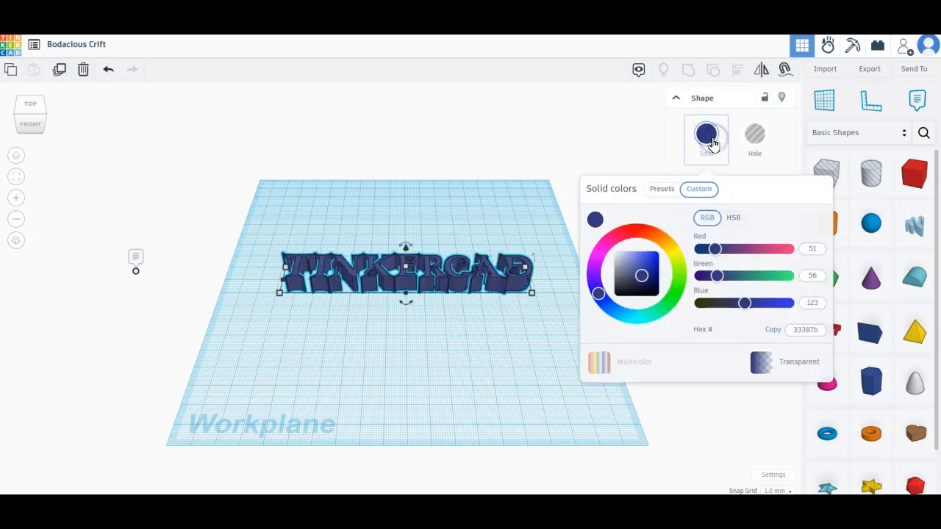
pyautogui.click(683, 276)
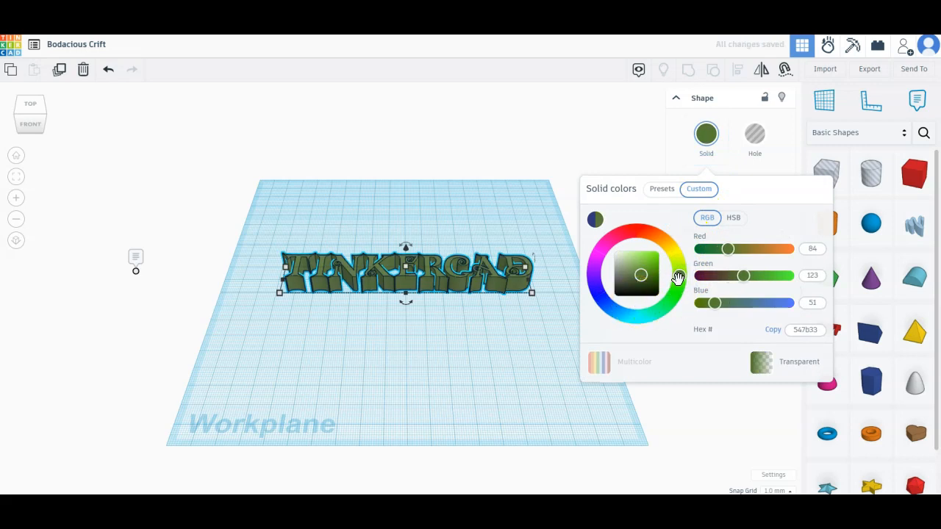
pyautogui.moveTo(680, 279); pyautogui.dragTo(675, 259)
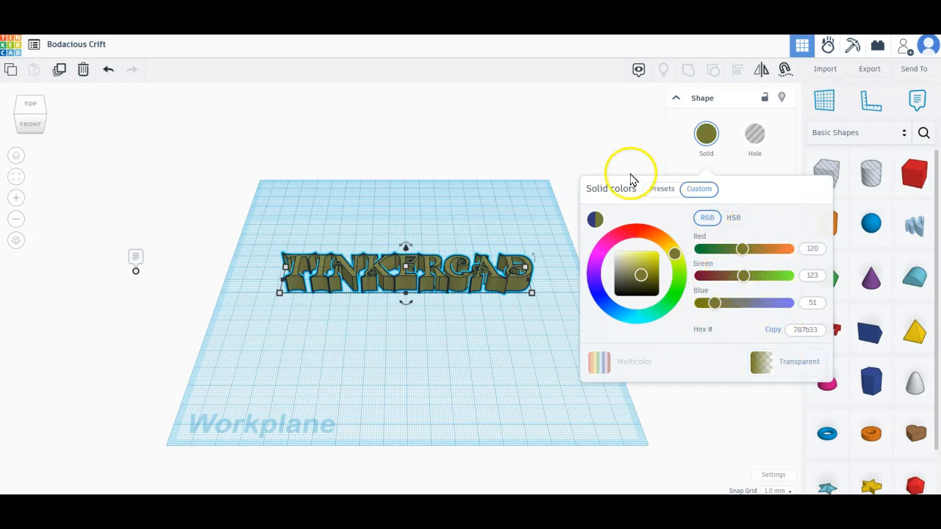
pyautogui.click(542, 152)
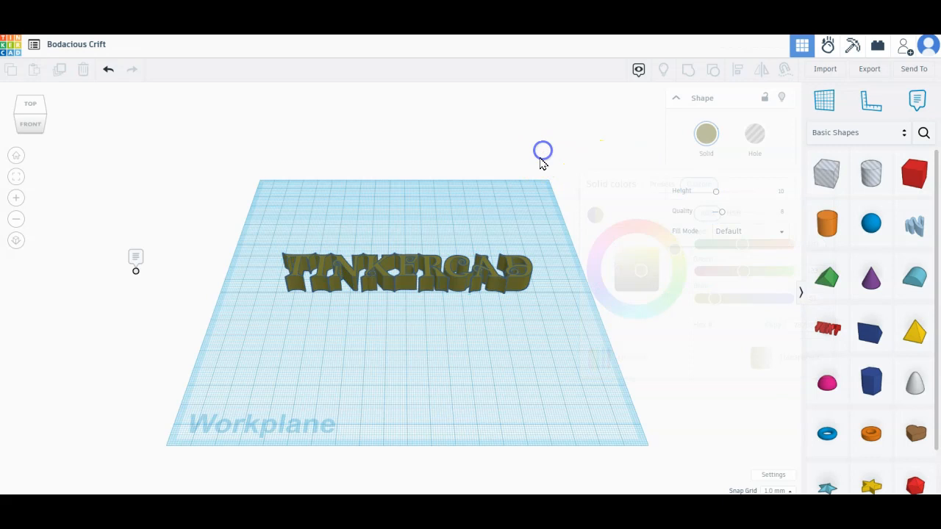
# Step: Check the text's dimensions and move it off the workplane, about 196 mm left and 98 mm back
pyautogui.click(405, 279)
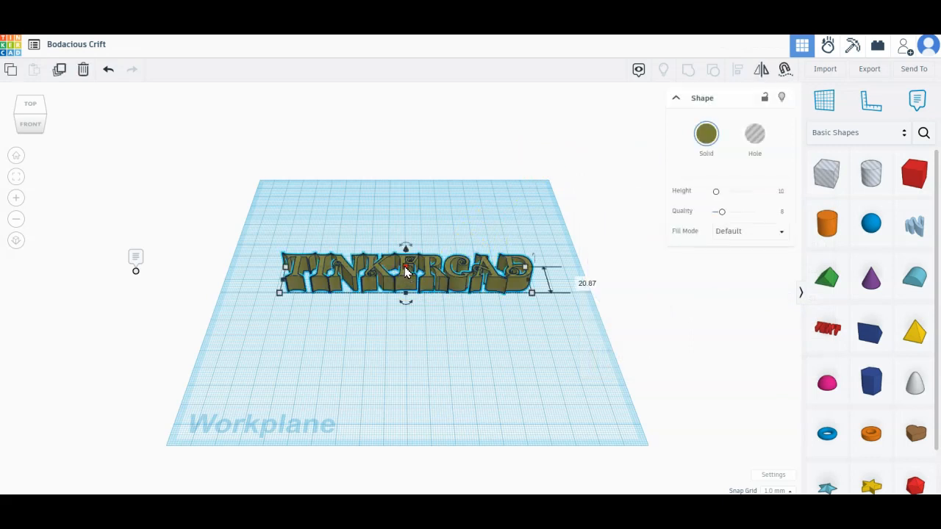
pyautogui.click(419, 283)
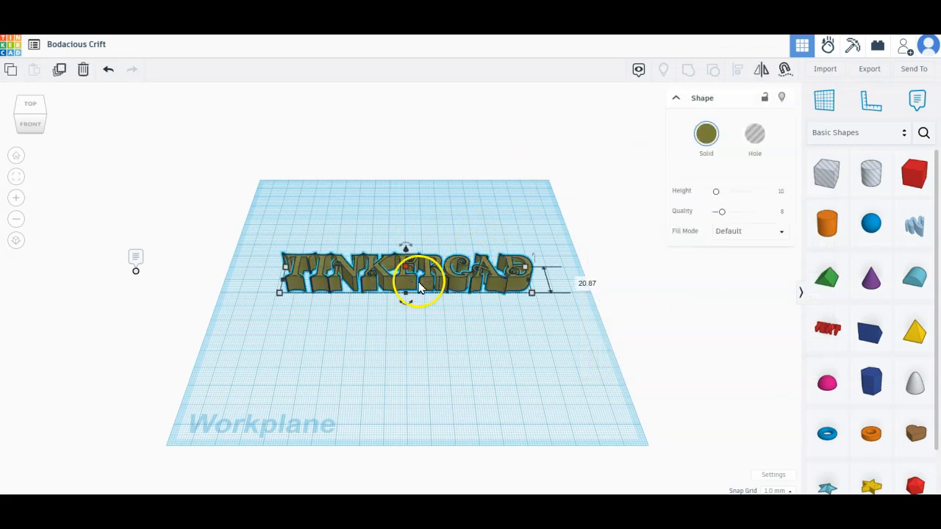
pyautogui.click(532, 294)
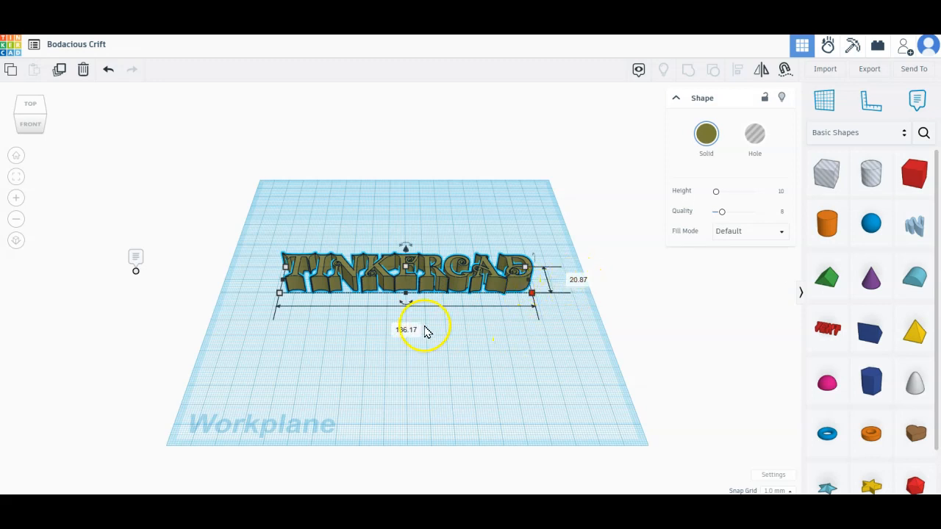
pyautogui.click(482, 285)
pyautogui.moveTo(482, 285); pyautogui.dragTo(179, 185)
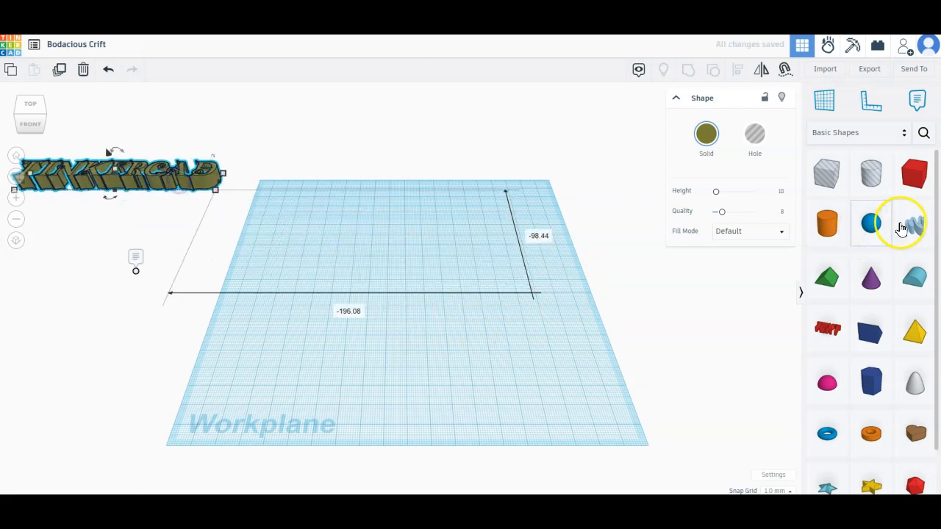
# Step: Place a solid box at the workplane's back-left corner and size it to 150 mm wide by 52 mm deep
pyautogui.click(914, 174)
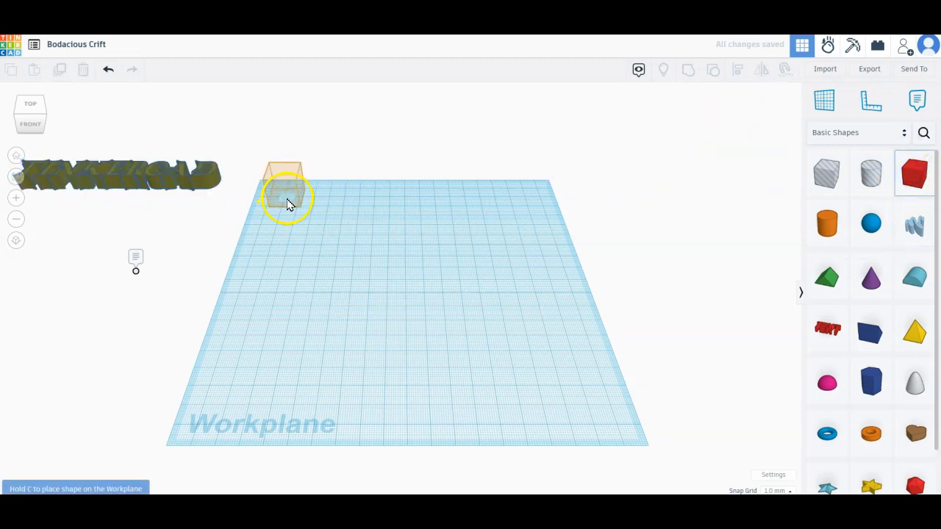
pyautogui.click(285, 204)
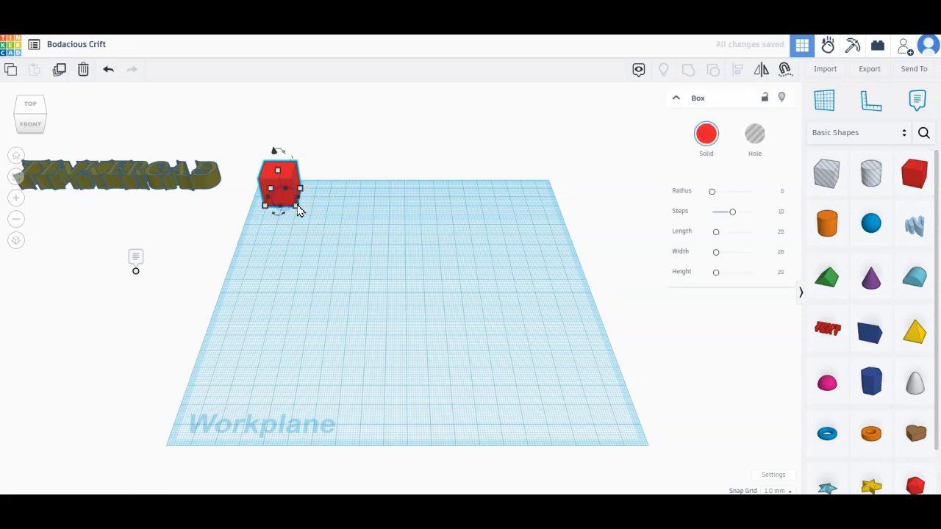
pyautogui.moveTo(296, 209); pyautogui.dragTo(498, 238)
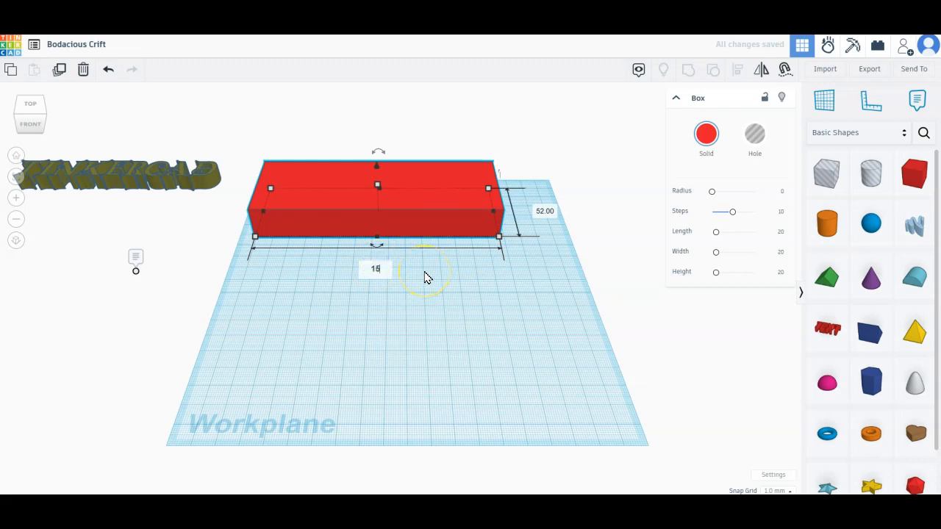
pyautogui.scroll(1, 425, 273)
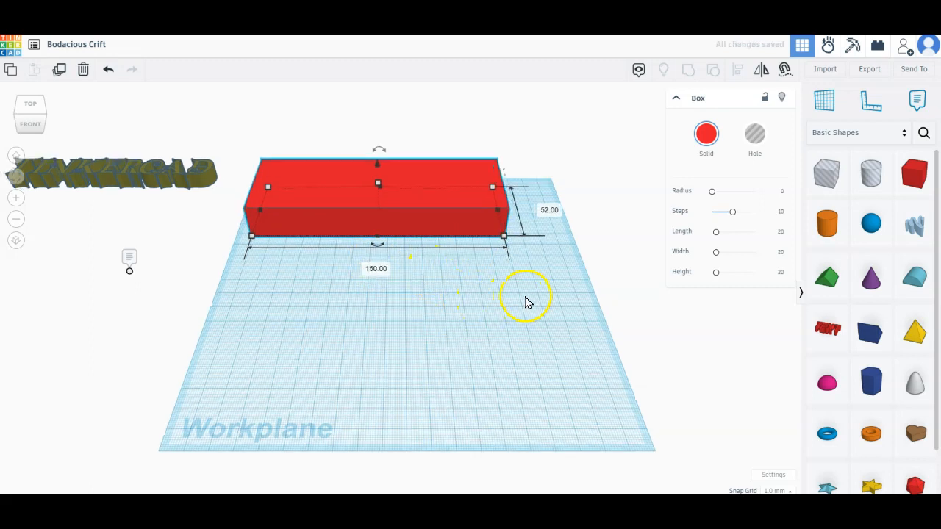
pyautogui.click(475, 274)
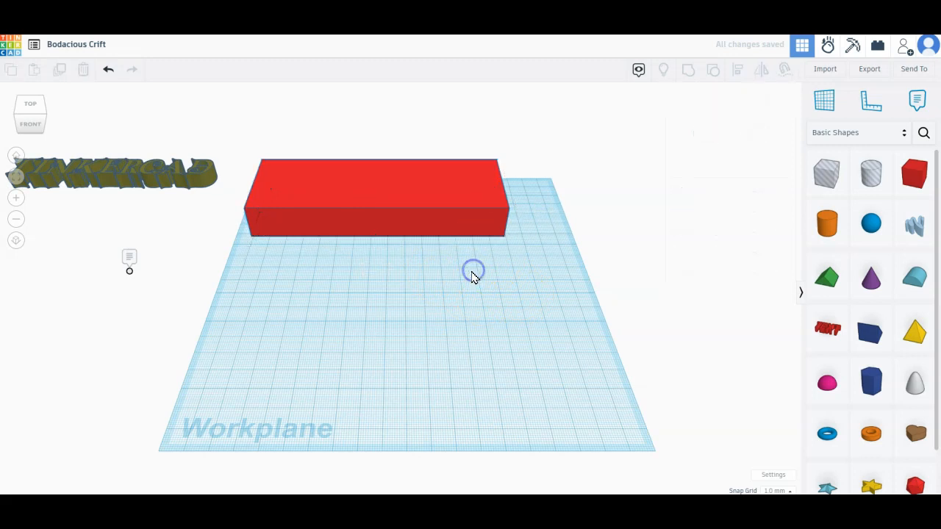
# Step: Set the red box's height to 5 mm
pyautogui.click(391, 228)
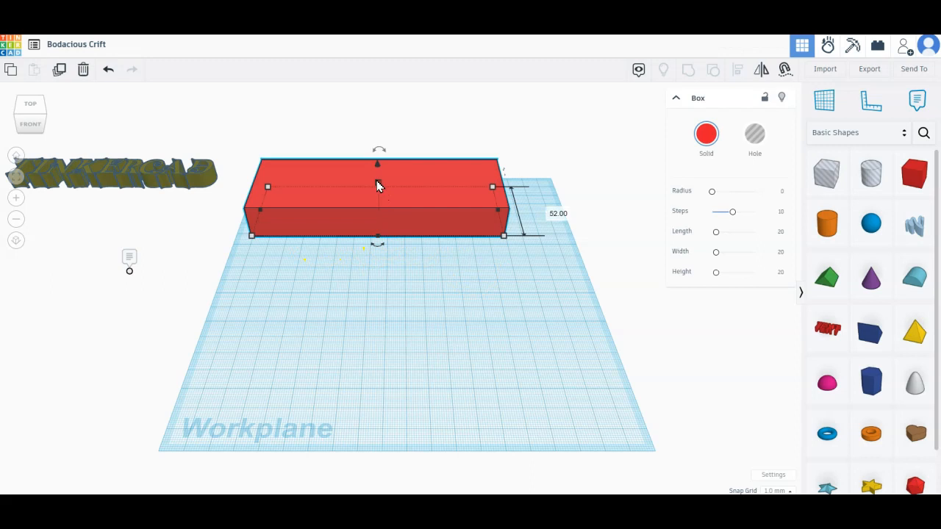
pyautogui.click(435, 195)
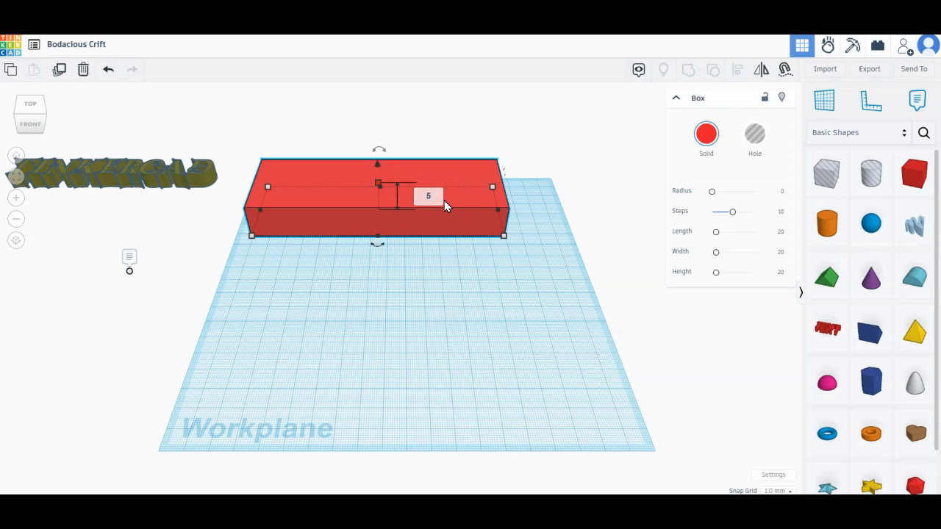
pyautogui.press('Return')
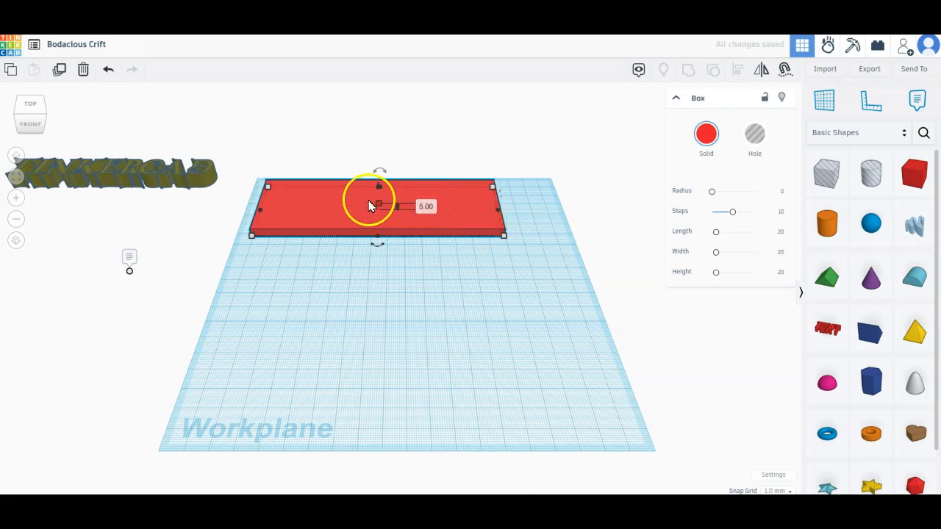
# Step: Select both the TINKERCAD text and the red box, and align their centres along the width
pyautogui.click(177, 172)
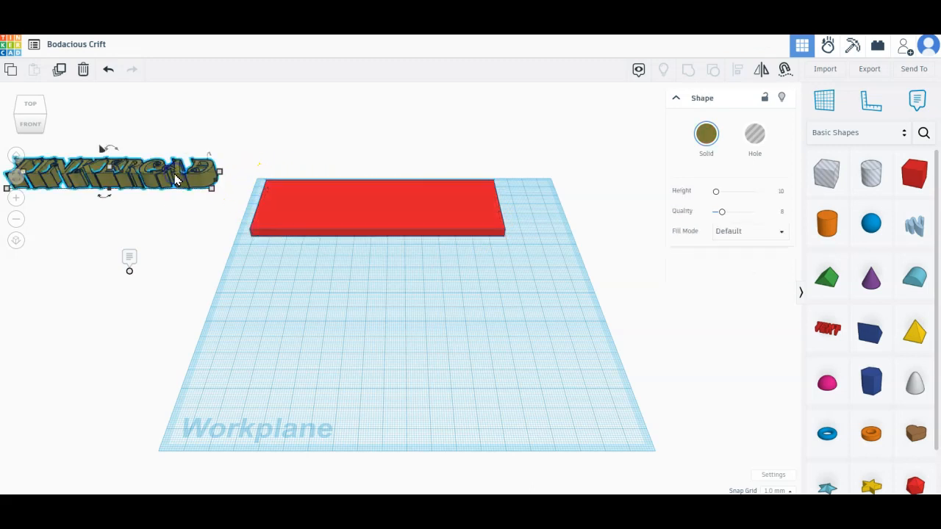
pyautogui.keyDown('shift'); pyautogui.click(444, 218); pyautogui.keyUp('shift')
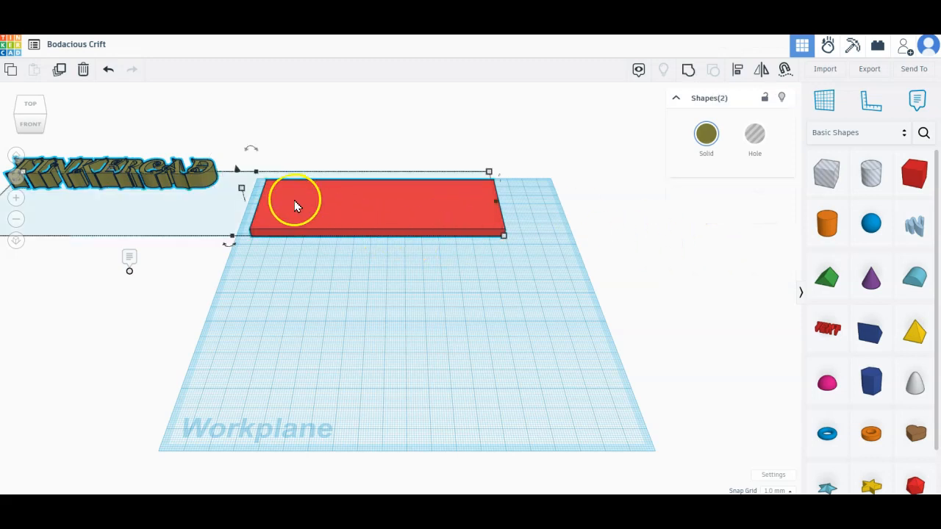
pyautogui.click(739, 70)
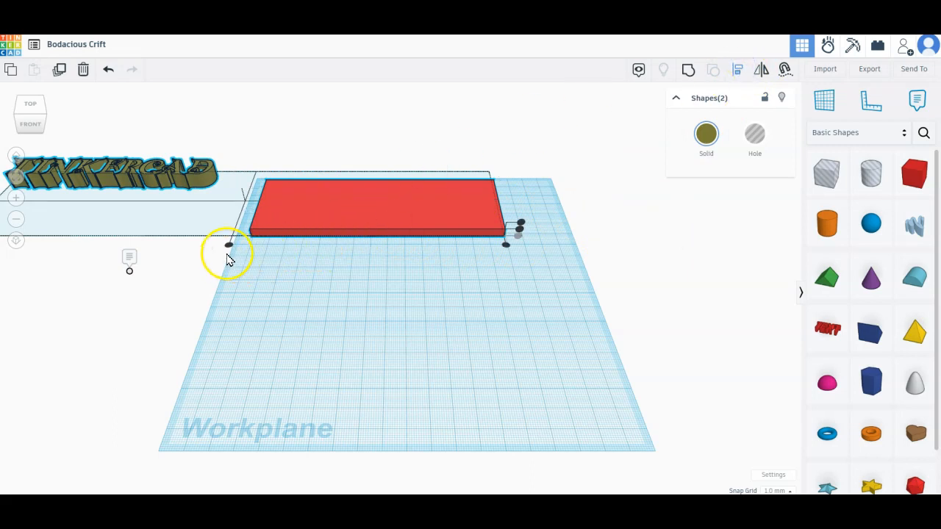
pyautogui.click(230, 247)
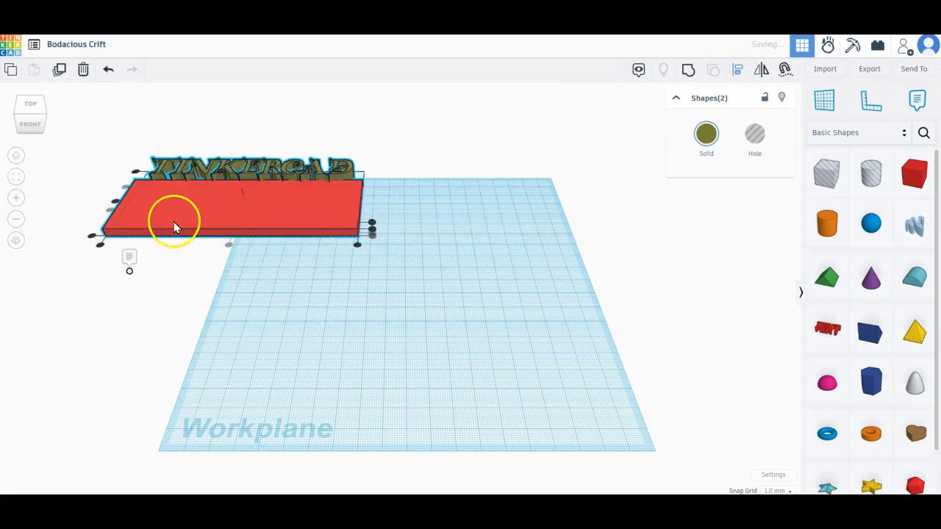
pyautogui.click(115, 206)
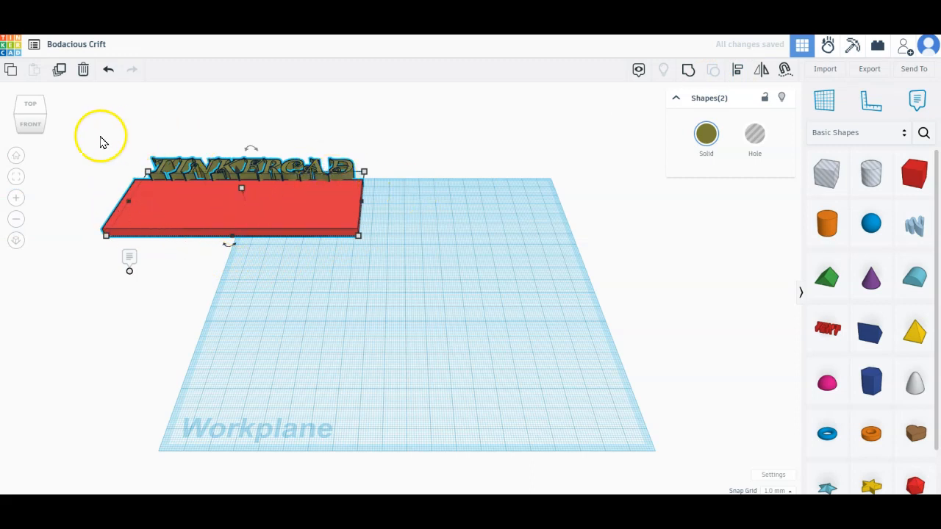
# Step: Align the text and box centres front to back, and move the pair onto the workplane, about 98 mm right and 15 mm forward
pyautogui.click(133, 141)
pyautogui.moveTo(115, 141); pyautogui.dragTo(423, 275)
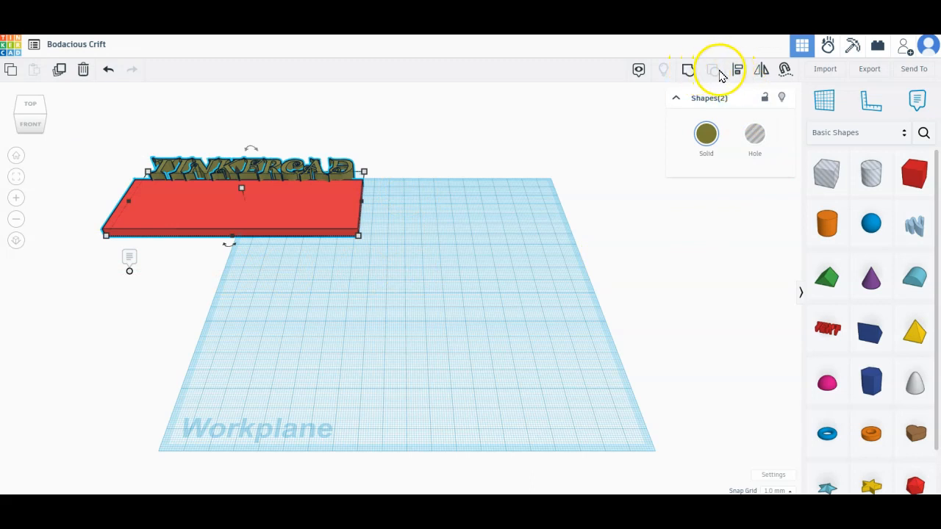
pyautogui.click(738, 71)
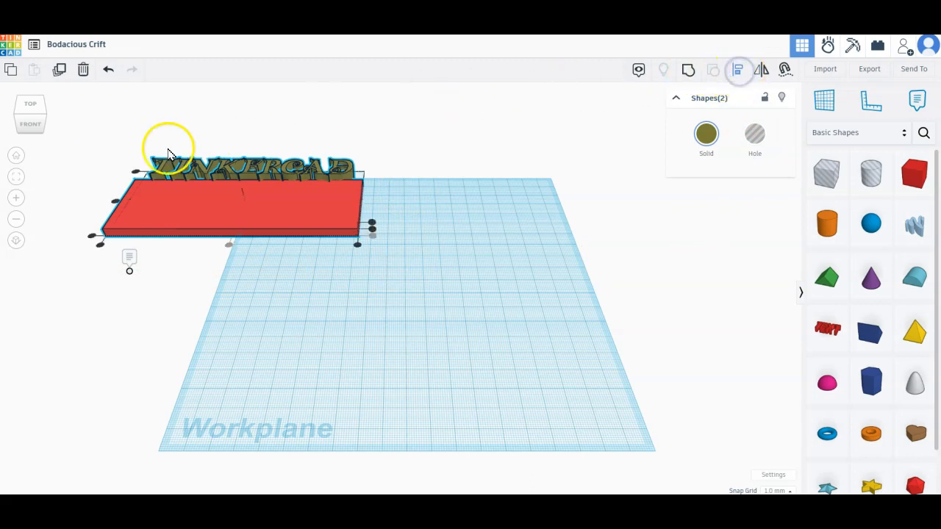
pyautogui.click(114, 202)
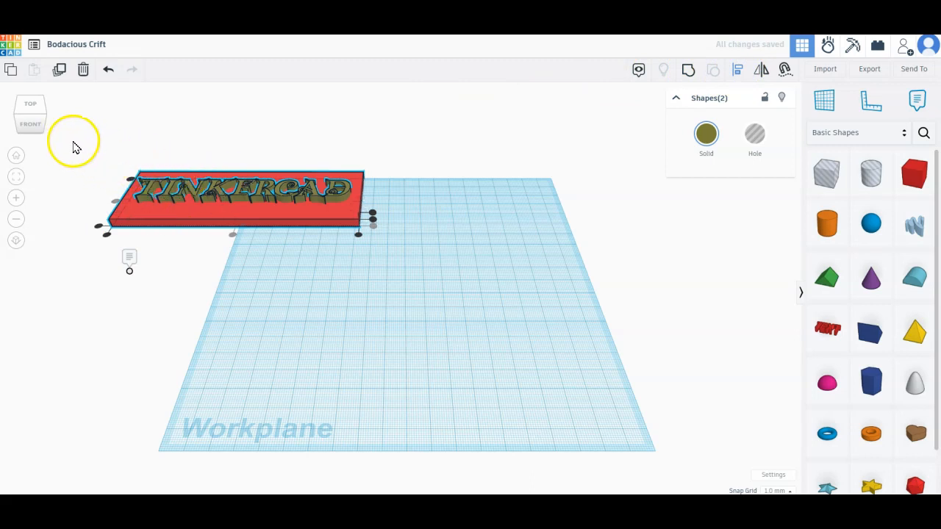
pyautogui.moveTo(75, 142); pyautogui.dragTo(435, 292)
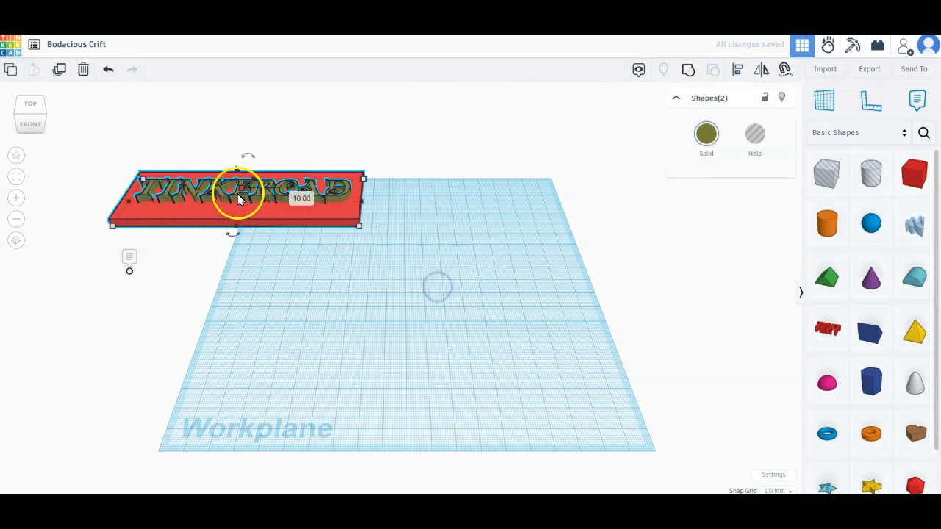
pyautogui.moveTo(251, 207); pyautogui.dragTo(410, 226)
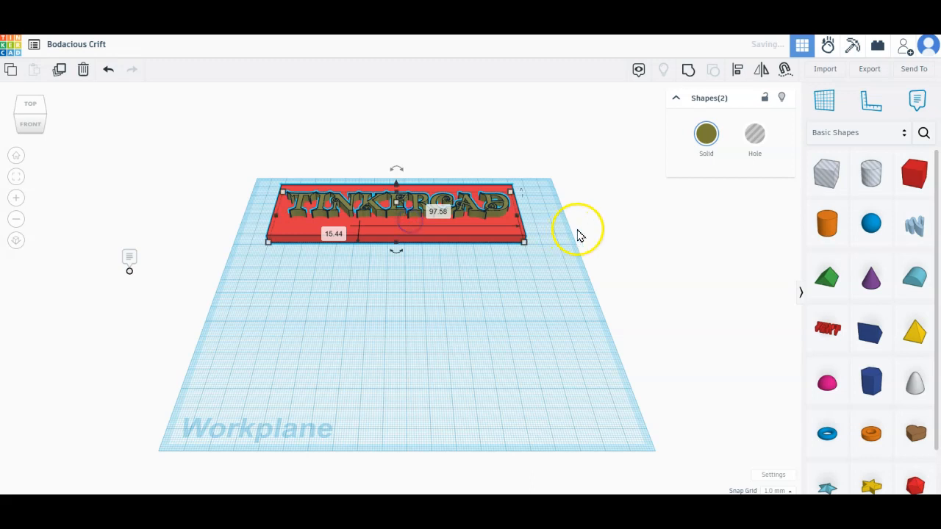
# Step: Duplicate the text and red box pair twice, spacing the copies in a column with small gaps towards the workplane's front
pyautogui.click(31, 108)
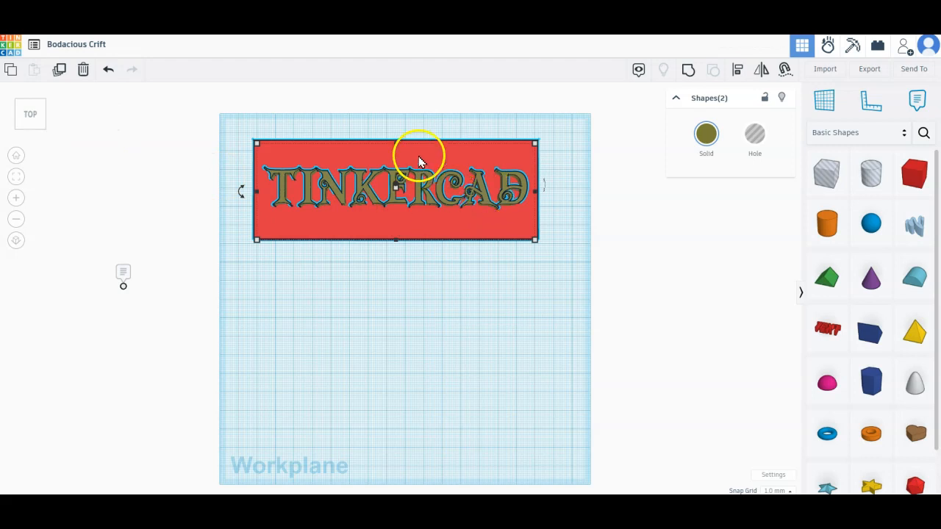
pyautogui.click(300, 147)
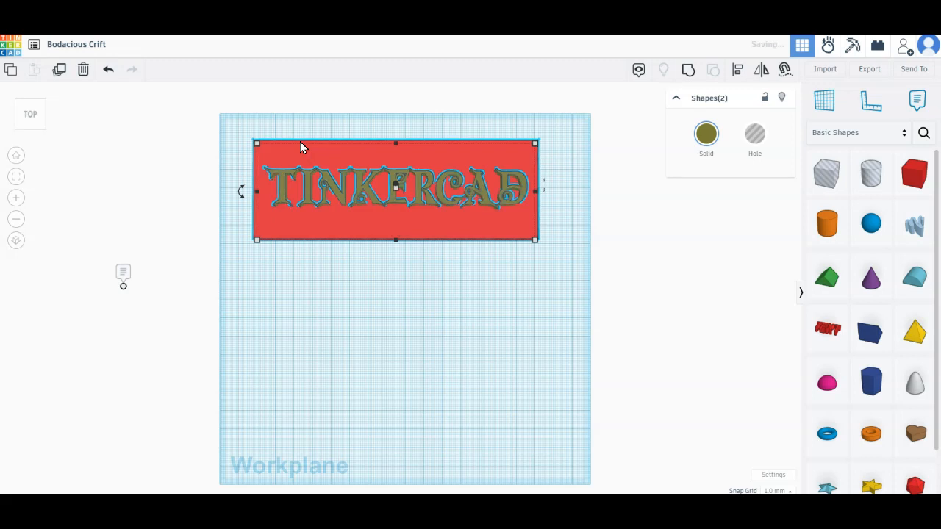
pyautogui.hotkey('ctrl', 'd')
pyautogui.press('Down')
pyautogui.press('Down')
pyautogui.press('Down')
pyautogui.press('Down')
pyautogui.press('Down')
pyautogui.press('Down')
pyautogui.press('Down')
pyautogui.press('Down')
pyautogui.press('Down')
pyautogui.press('Down')
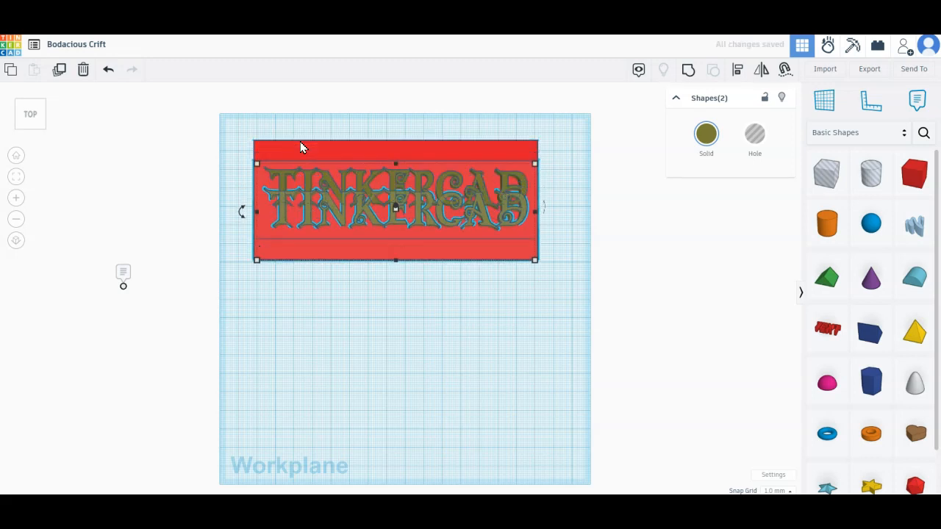
pyautogui.press('Down')
pyautogui.press('Down')
pyautogui.press('Down')
pyautogui.press('Down')
pyautogui.press('Down')
pyautogui.press('Down')
pyautogui.press('Down')
pyautogui.press('Down')
pyautogui.press('Down')
pyautogui.press('Down')
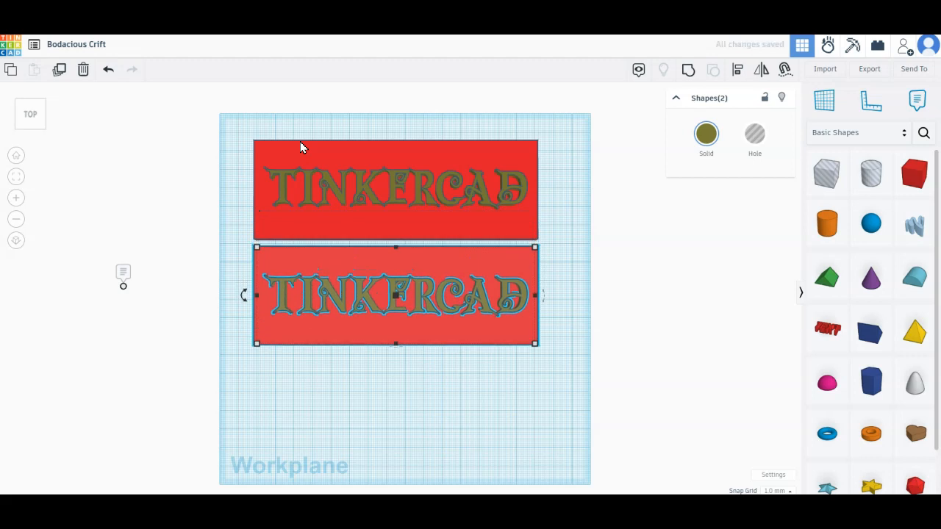
pyautogui.hotkey('ctrl', 'd')
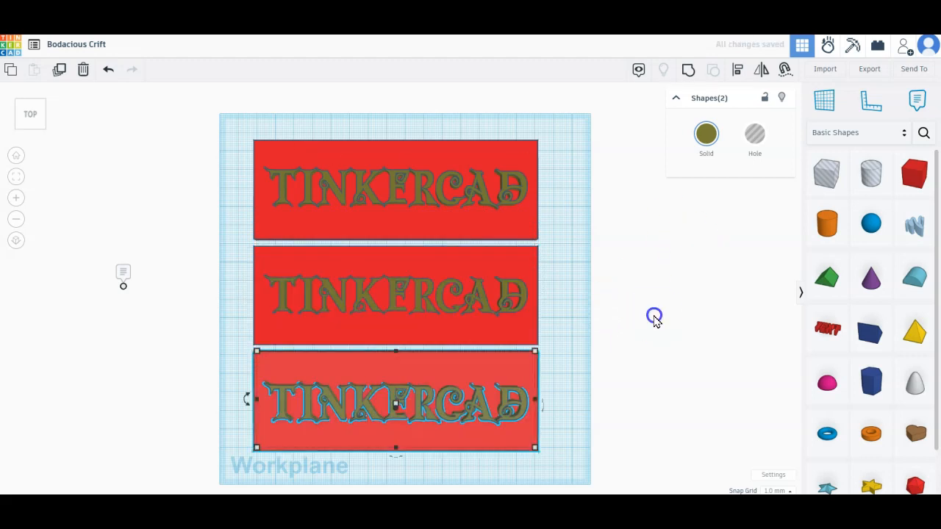
pyautogui.click(655, 322)
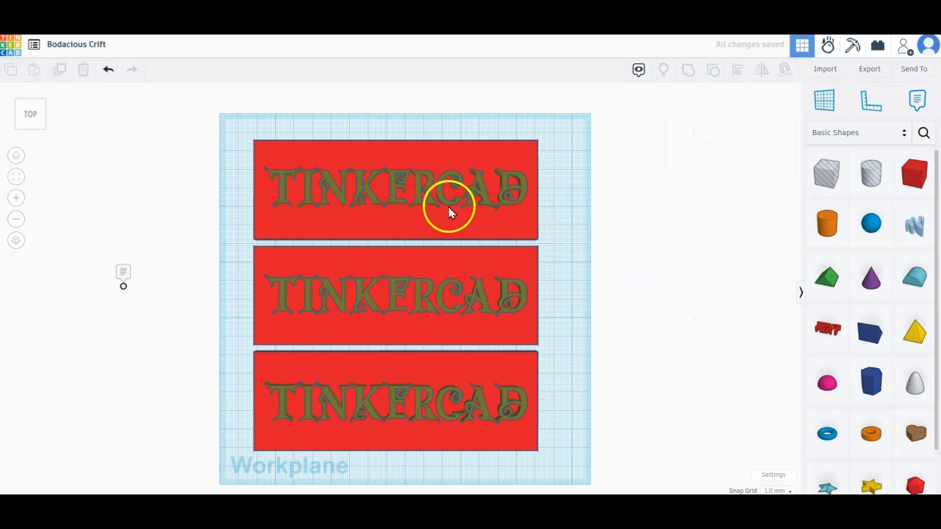
# Step: Set the height of the TINKERCAD text on the back plate to 7 mm
pyautogui.click(18, 156)
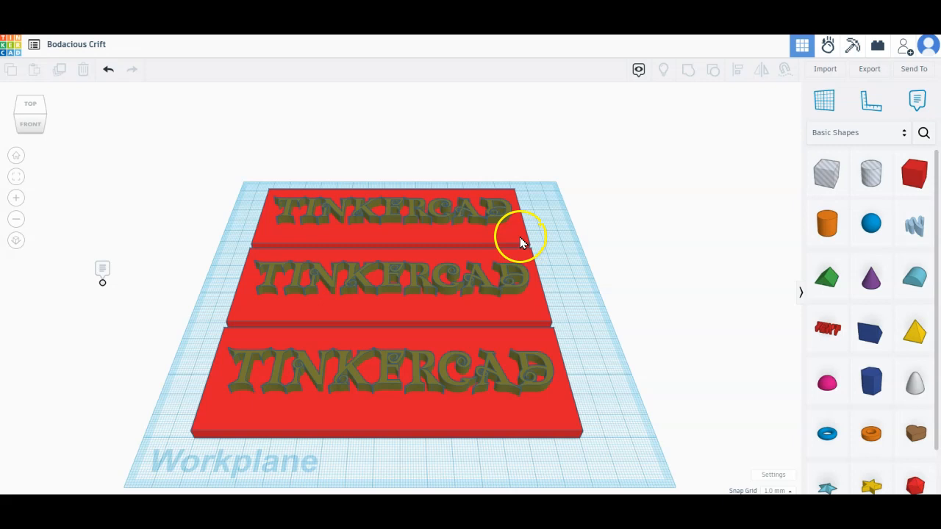
pyautogui.click(500, 215)
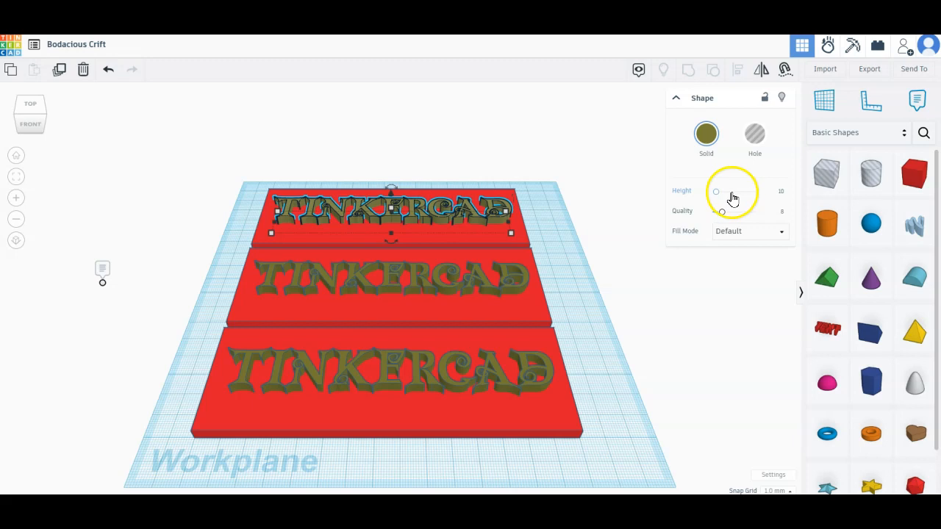
pyautogui.click(778, 193)
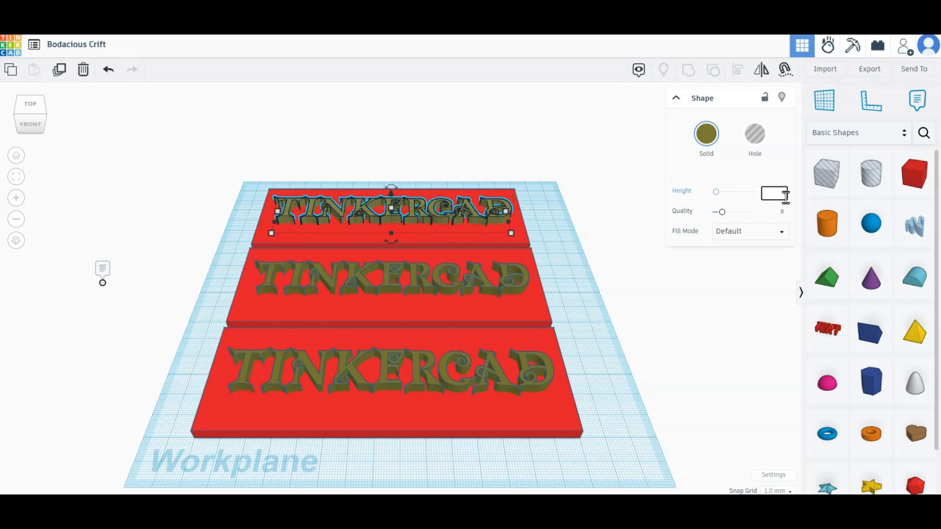
pyautogui.press('Return')
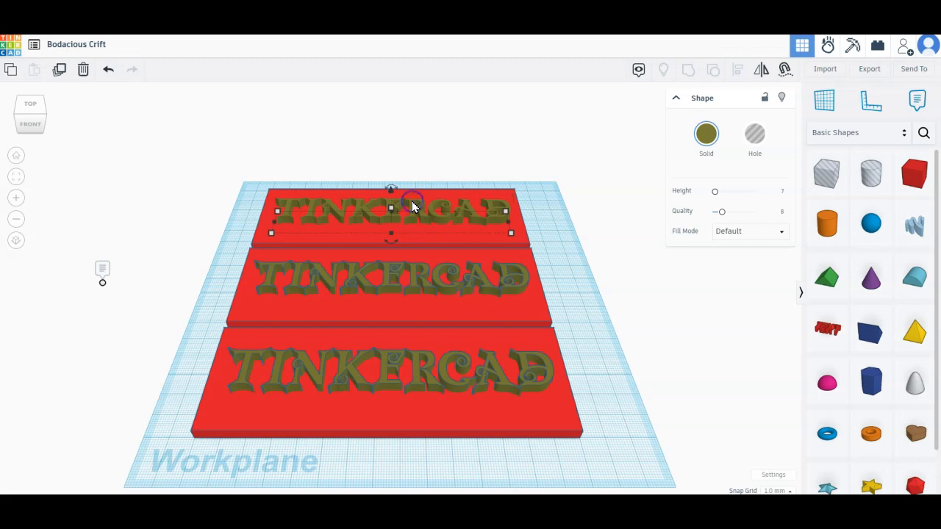
pyautogui.click(554, 226)
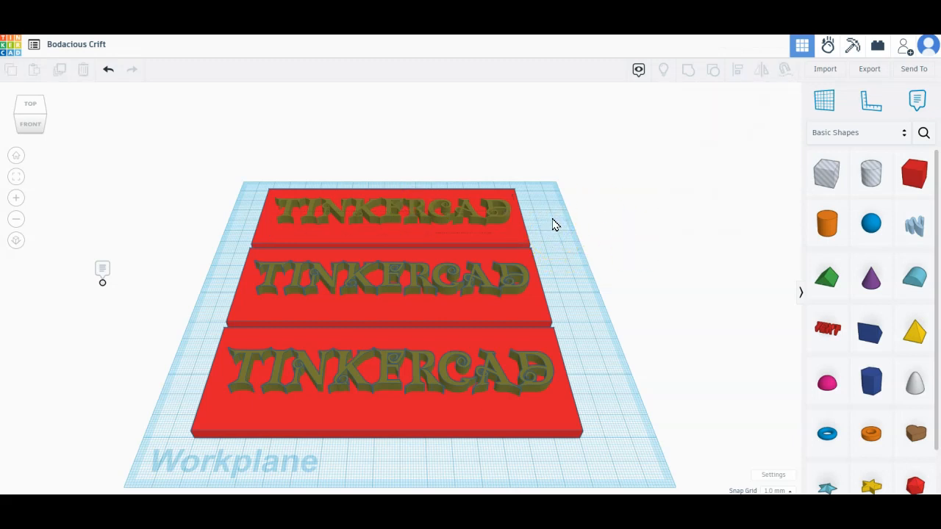
# Step: Group the back plate's TINKERCAD text and red box into one solid relief shape
pyautogui.moveTo(491, 215); pyautogui.dragTo(242, 172)
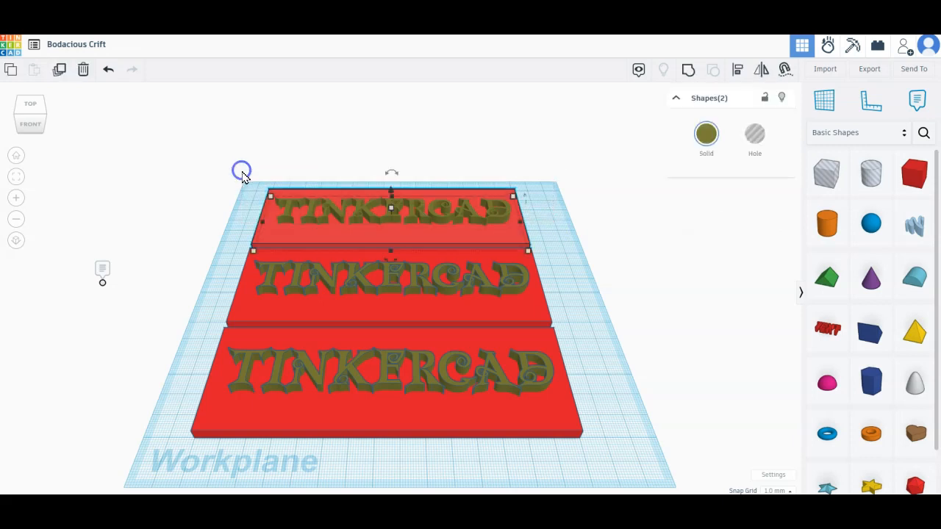
pyautogui.click(691, 73)
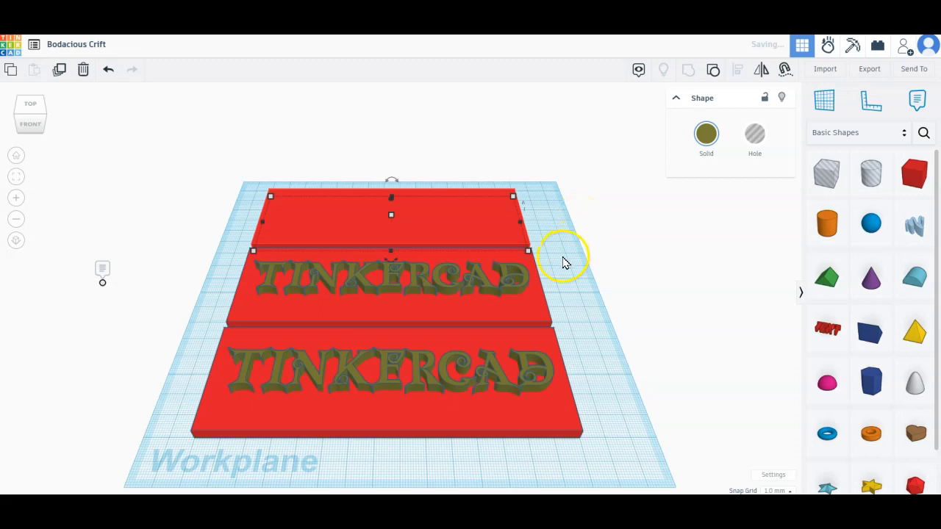
pyautogui.click(34, 110)
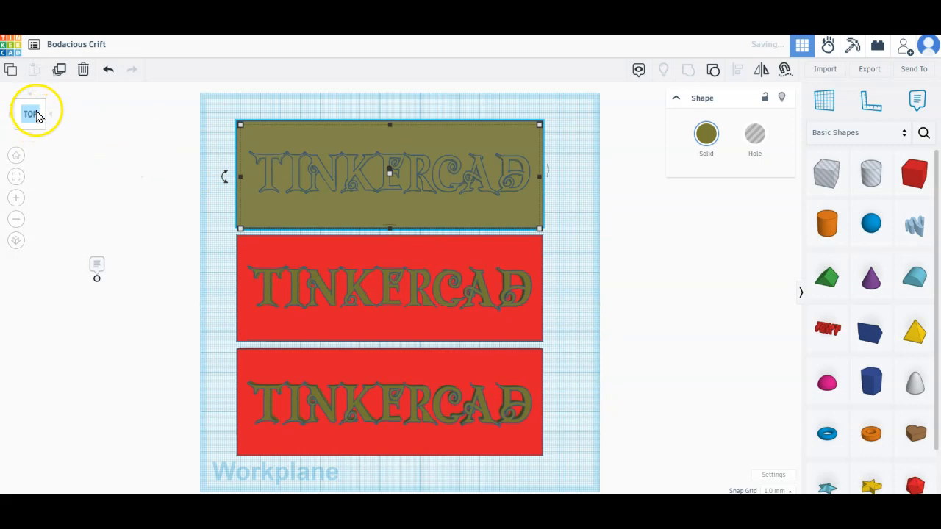
pyautogui.click(16, 156)
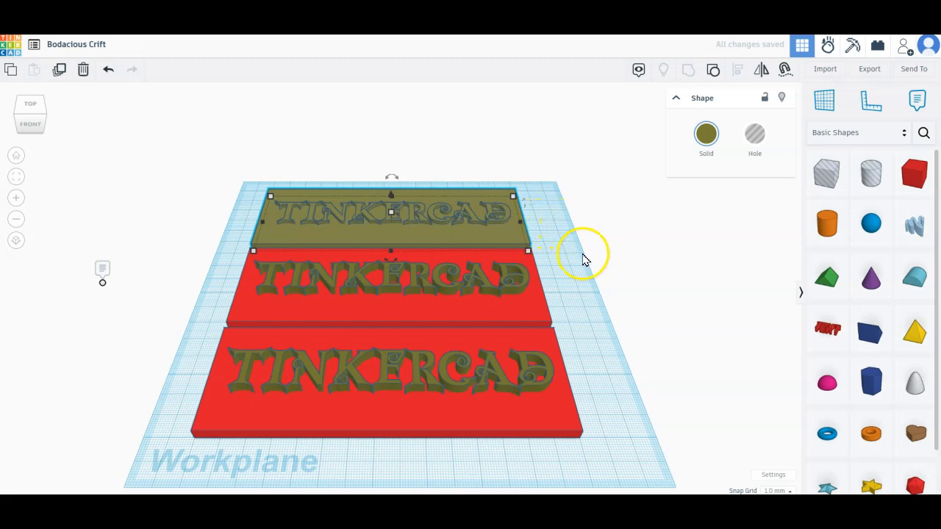
# Step: Lower the middle plate's TINKERCAD text by 2 mm so that it extends below the workplane
pyautogui.click(18, 127)
pyautogui.click(20, 123)
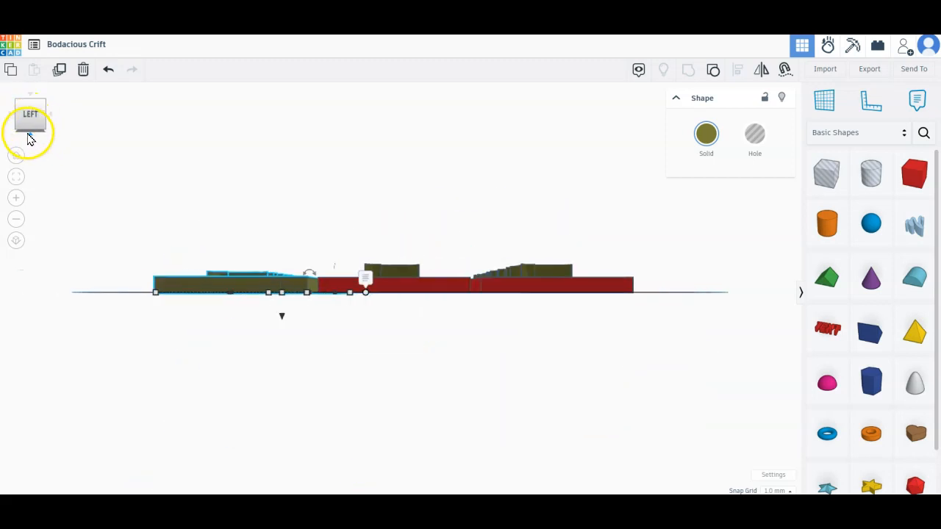
pyautogui.click(29, 136)
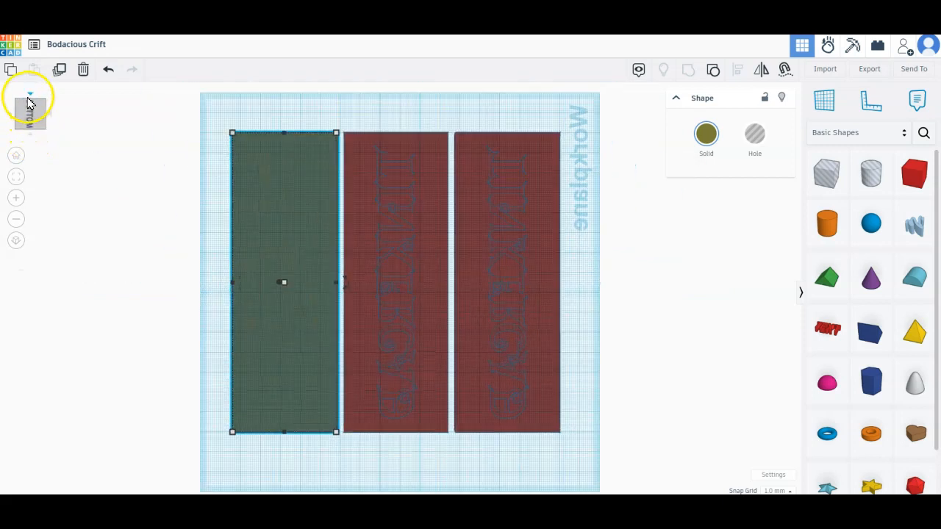
pyautogui.click(28, 102)
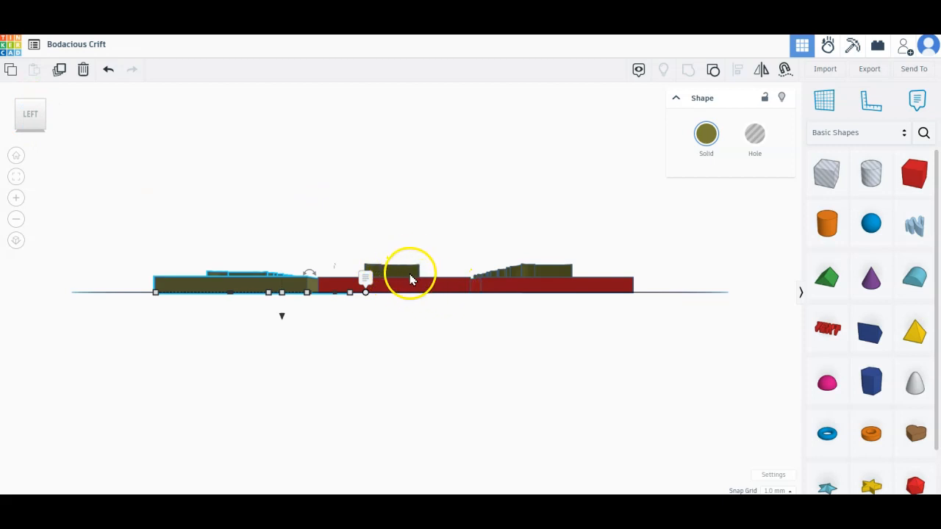
pyautogui.click(31, 136)
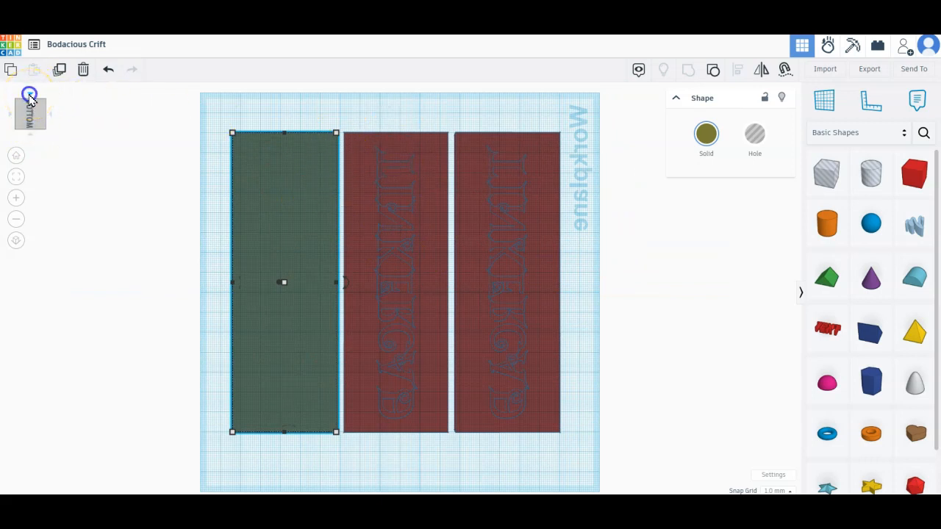
pyautogui.click(29, 96)
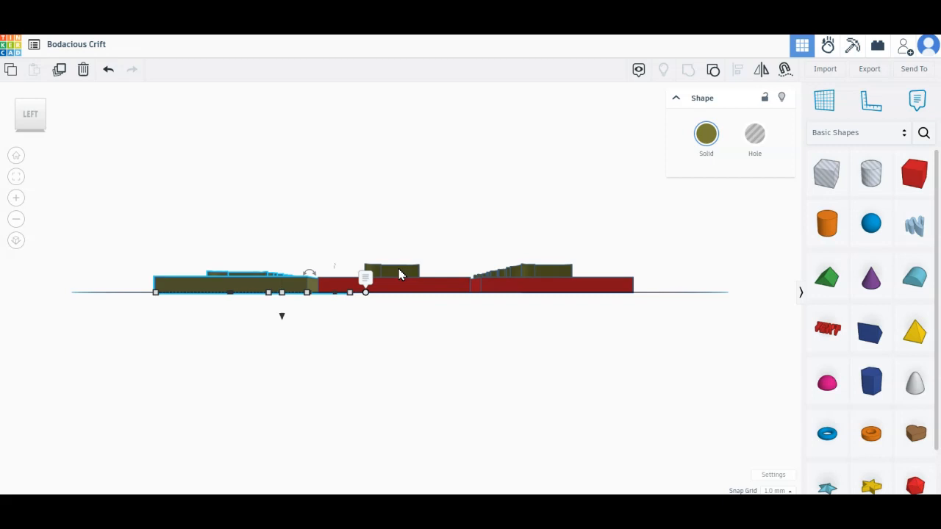
pyautogui.click(399, 275)
pyautogui.click(453, 291)
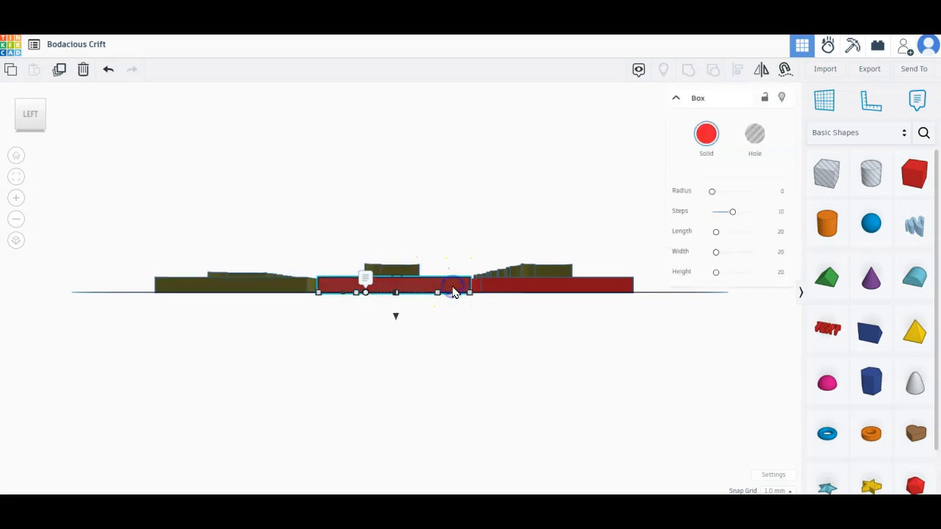
pyautogui.click(414, 275)
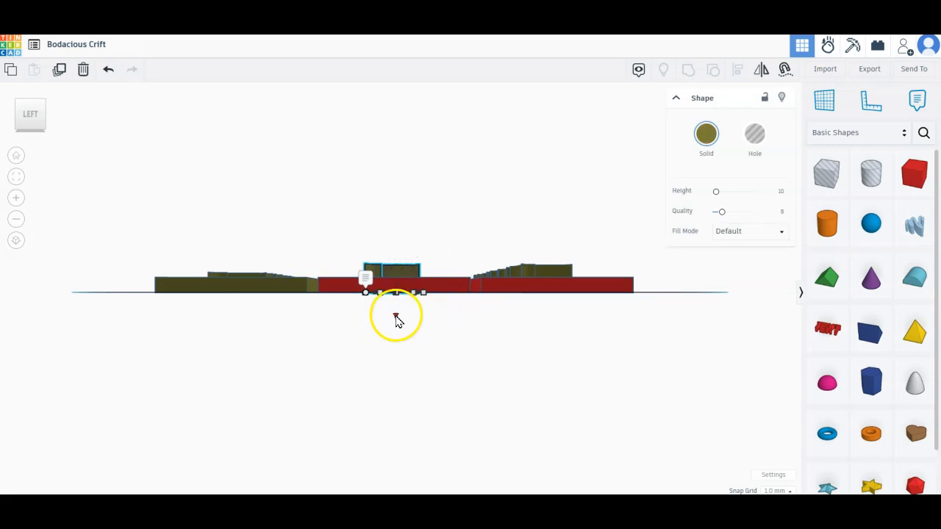
pyautogui.moveTo(395, 319); pyautogui.dragTo(396, 322)
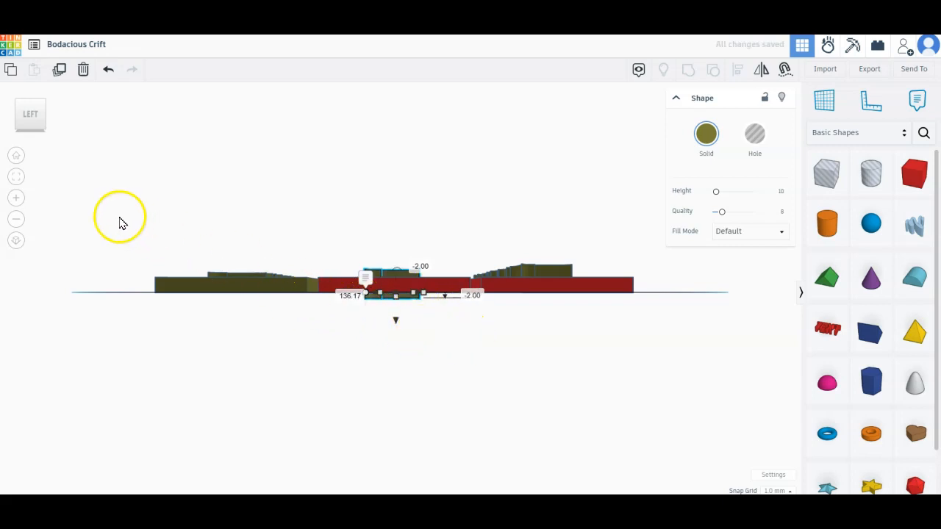
# Step: Turn the middle TINKERCAD text into a hole and group it with its red box to cut a stencil
pyautogui.click(18, 157)
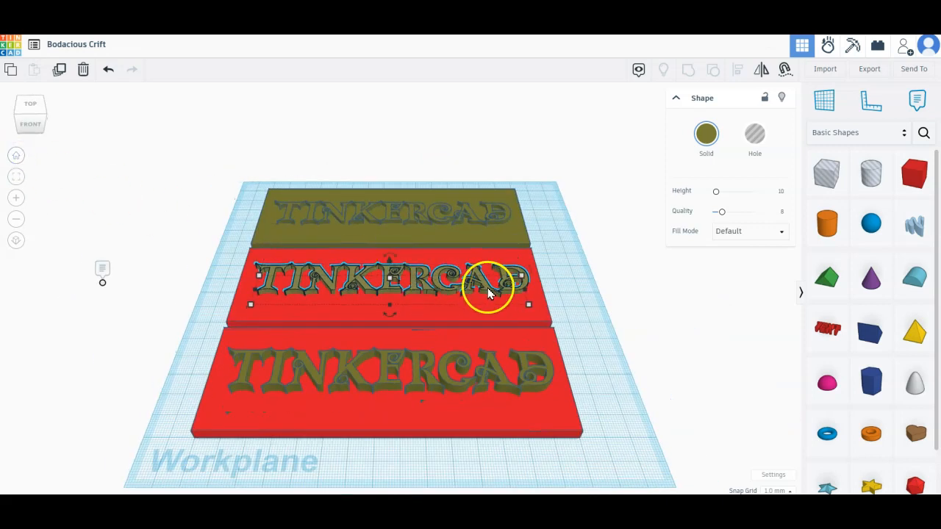
pyautogui.moveTo(488, 288); pyautogui.dragTo(488, 289, button='right')
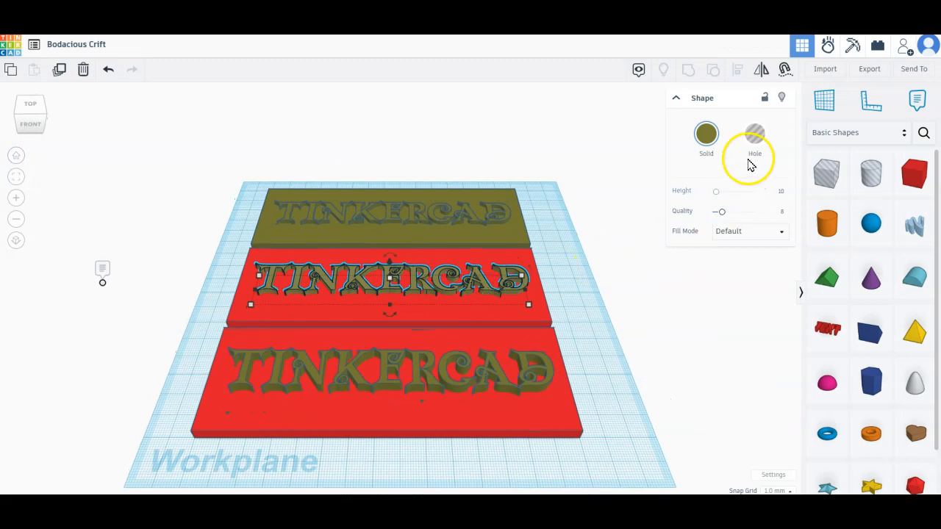
pyautogui.click(761, 140)
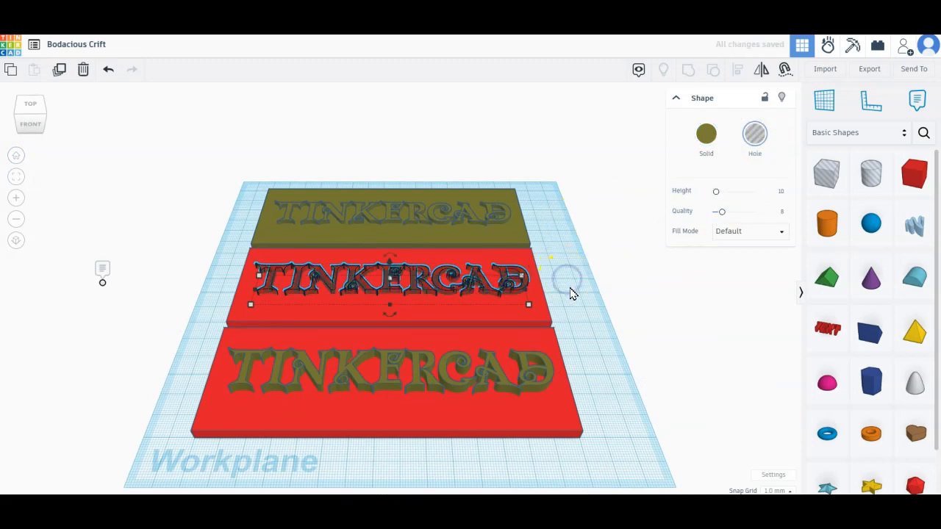
pyautogui.moveTo(566, 291); pyautogui.dragTo(227, 267)
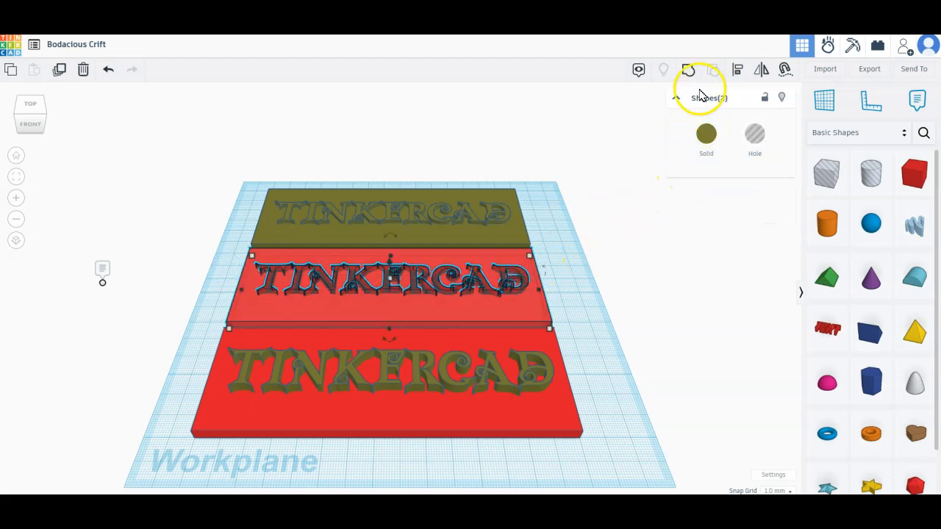
pyautogui.click(688, 70)
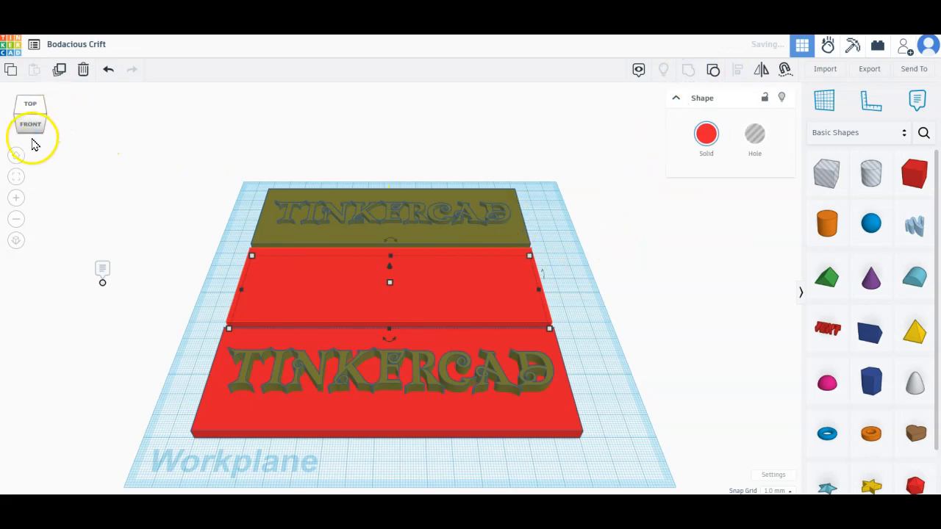
pyautogui.click(17, 157)
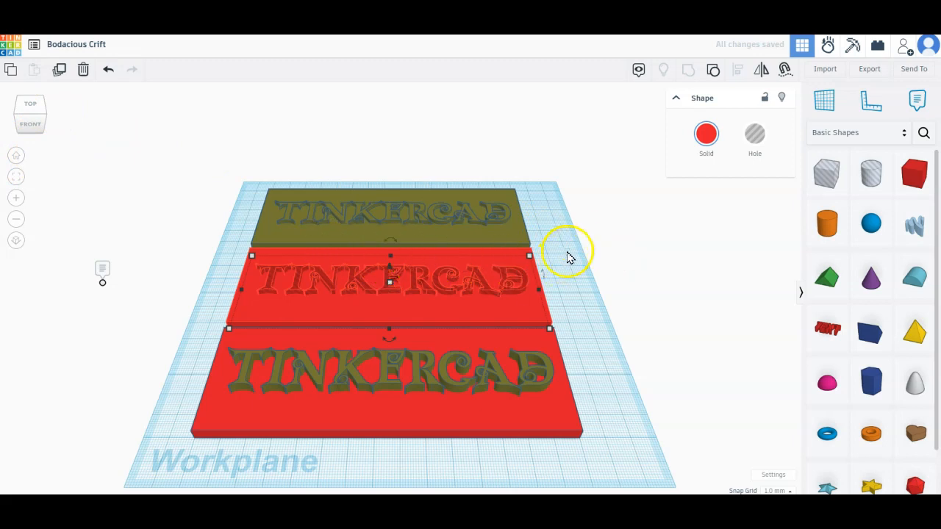
pyautogui.click(27, 106)
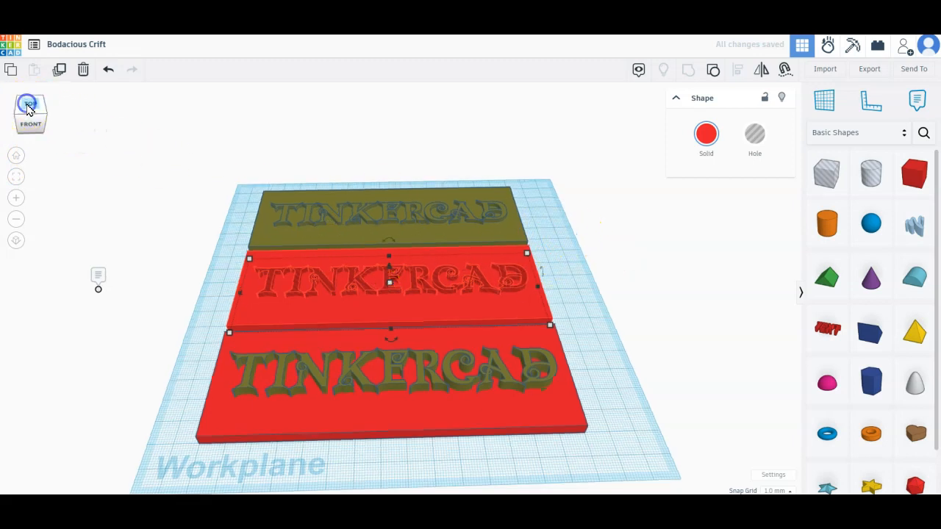
pyautogui.click(29, 105)
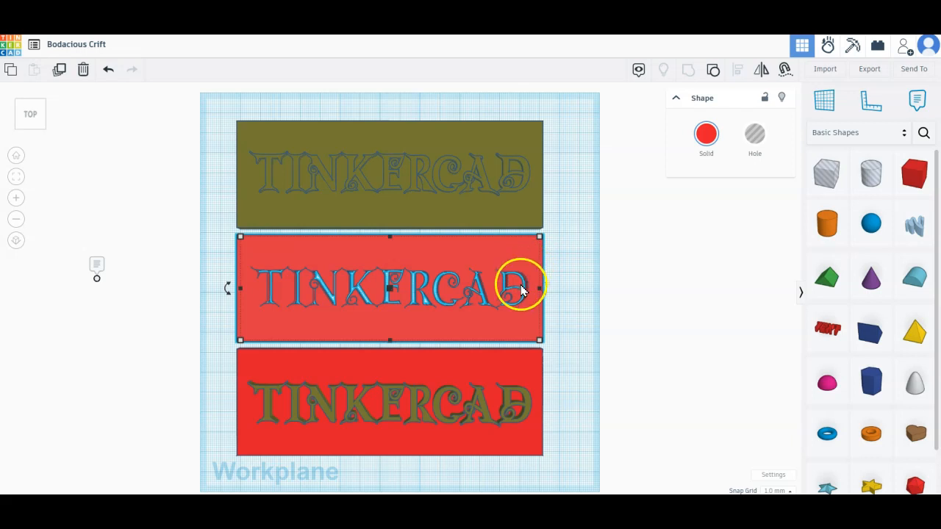
# Step: Turn the front plate's box into a see-through hole and raise the front TINKERCAD text 3 mm above the workplane
pyautogui.click(418, 372)
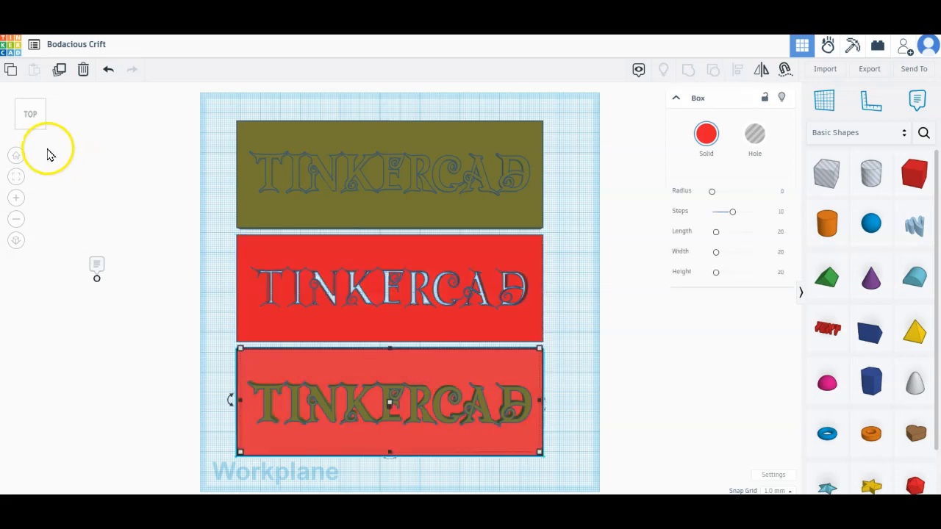
pyautogui.click(10, 116)
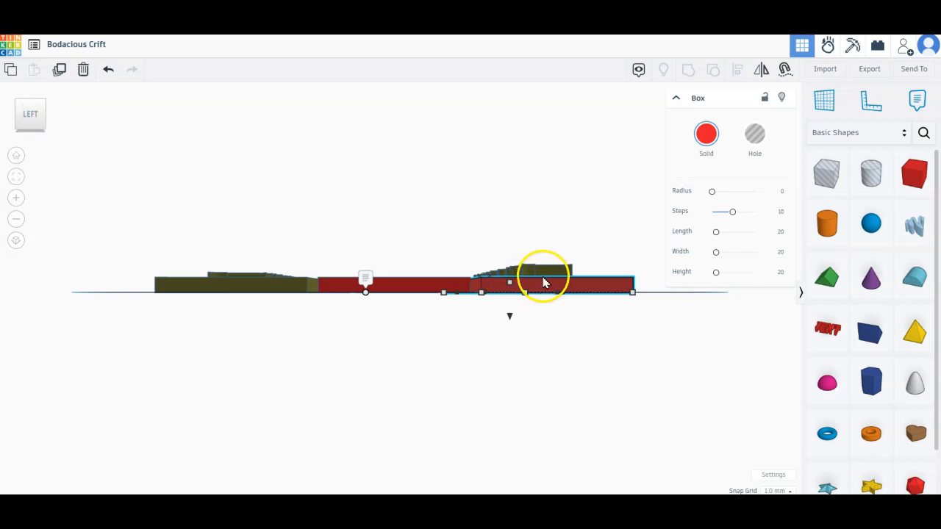
pyautogui.moveTo(601, 290); pyautogui.dragTo(603, 288)
pyautogui.moveTo(570, 351); pyautogui.dragTo(464, 353)
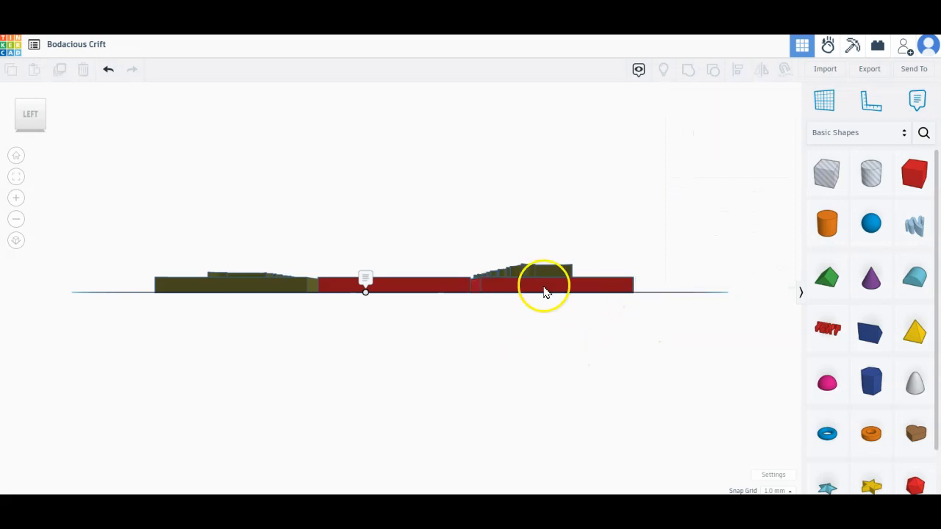
pyautogui.click(586, 287)
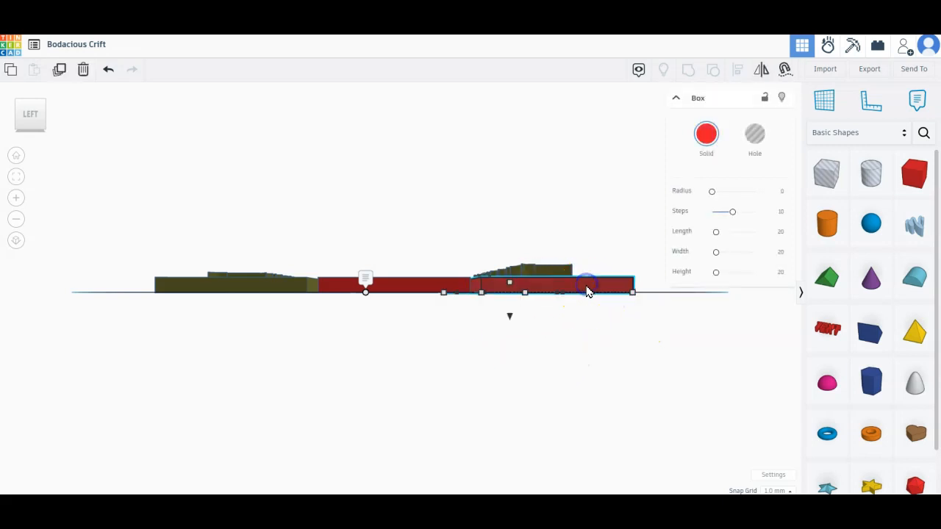
pyautogui.click(747, 146)
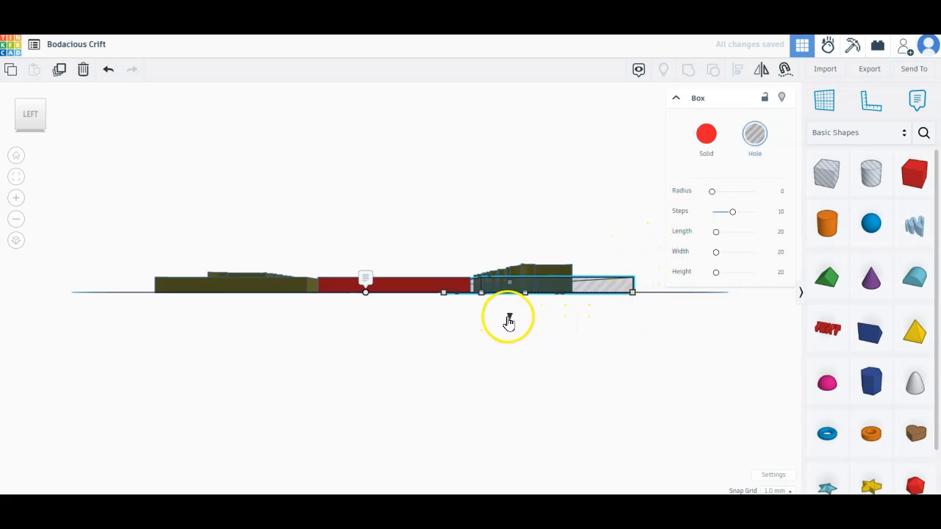
pyautogui.click(539, 281)
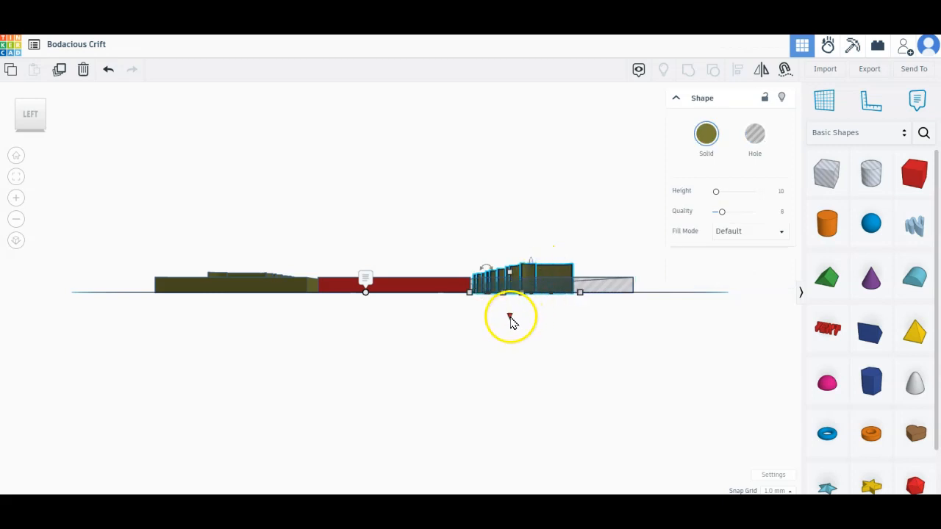
pyautogui.moveTo(510, 320); pyautogui.dragTo(509, 316)
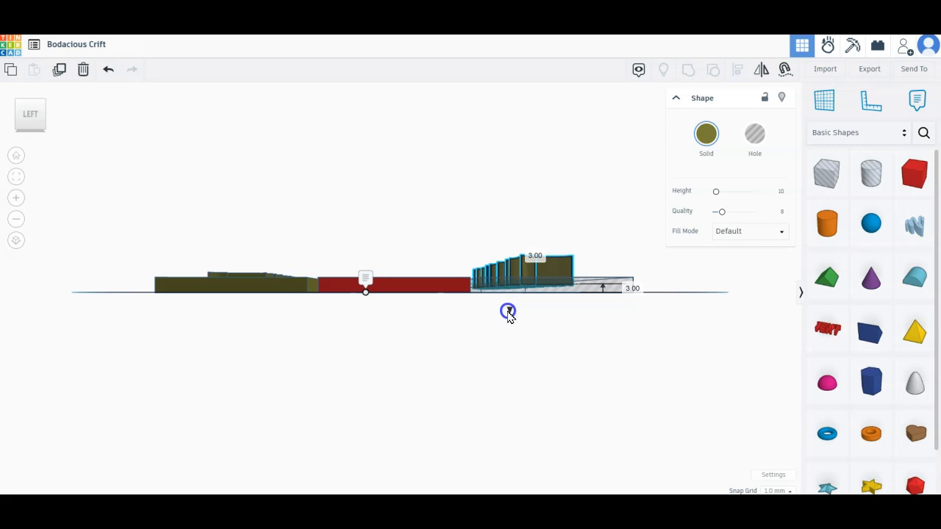
pyautogui.moveTo(511, 314); pyautogui.dragTo(509, 312)
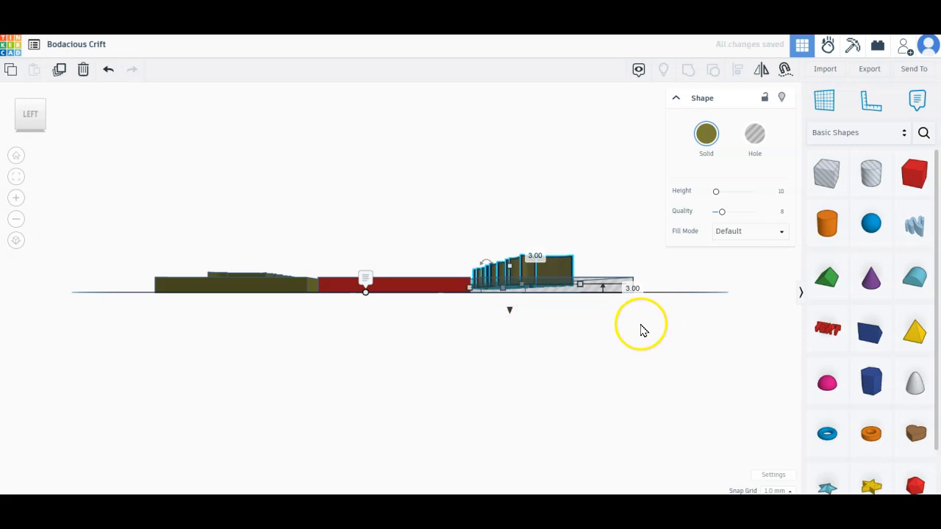
# Step: Turn the front plate's box back into a red solid
pyautogui.click(17, 156)
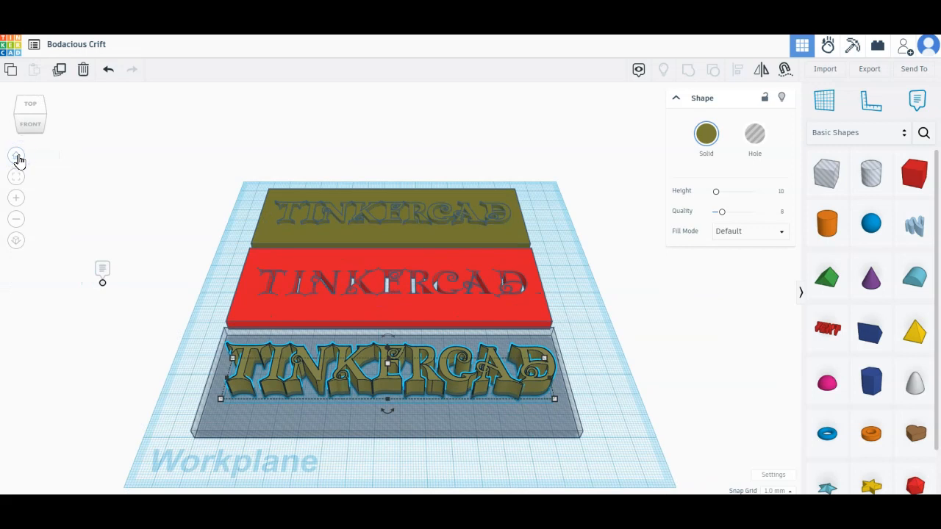
pyautogui.click(571, 426)
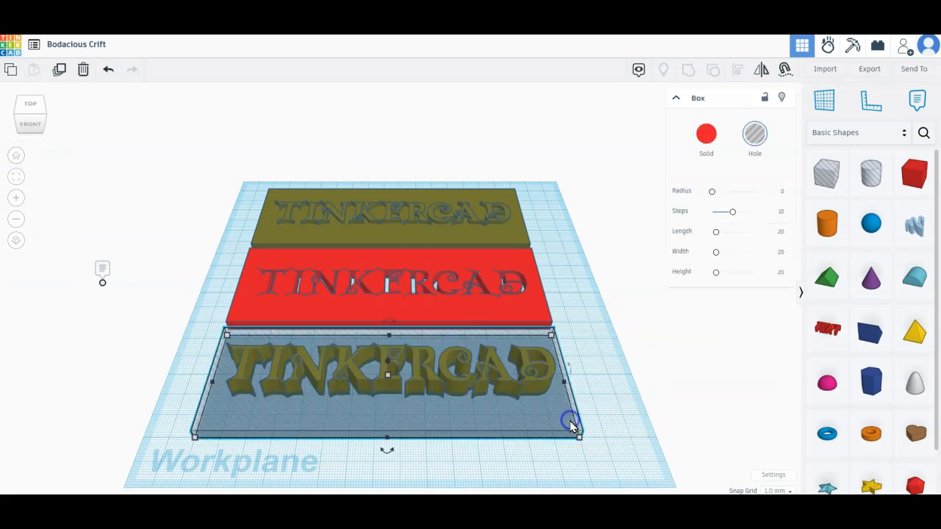
pyautogui.click(708, 136)
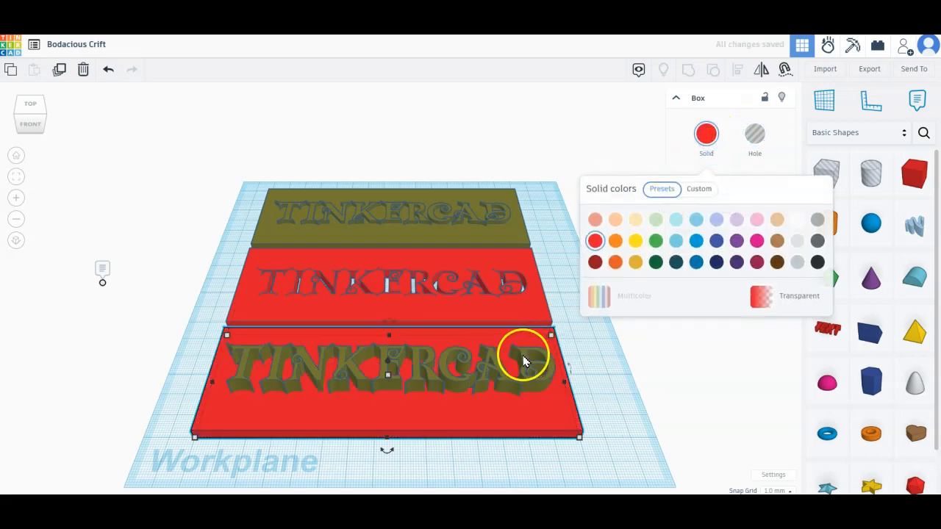
# Step: Turn the front TINKERCAD text into a hole and group it with its red box to engrave the plate
pyautogui.click(523, 360)
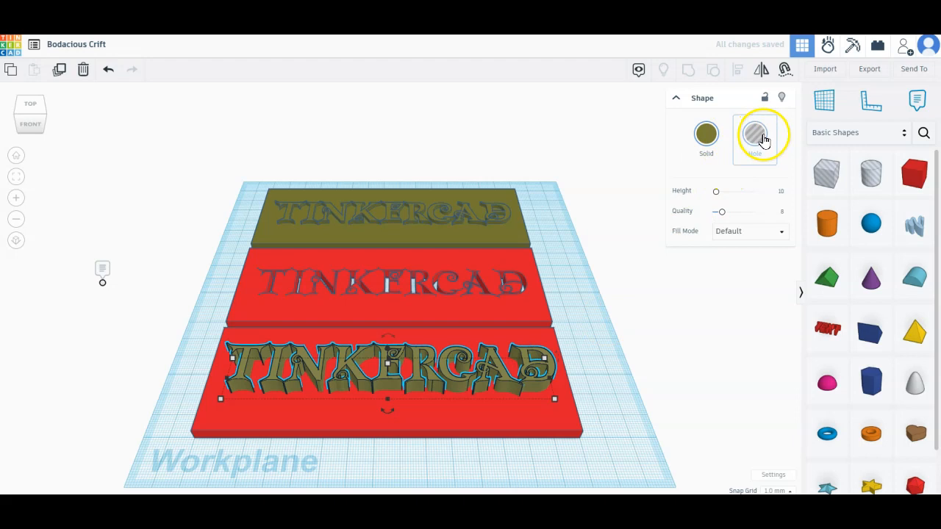
pyautogui.click(762, 138)
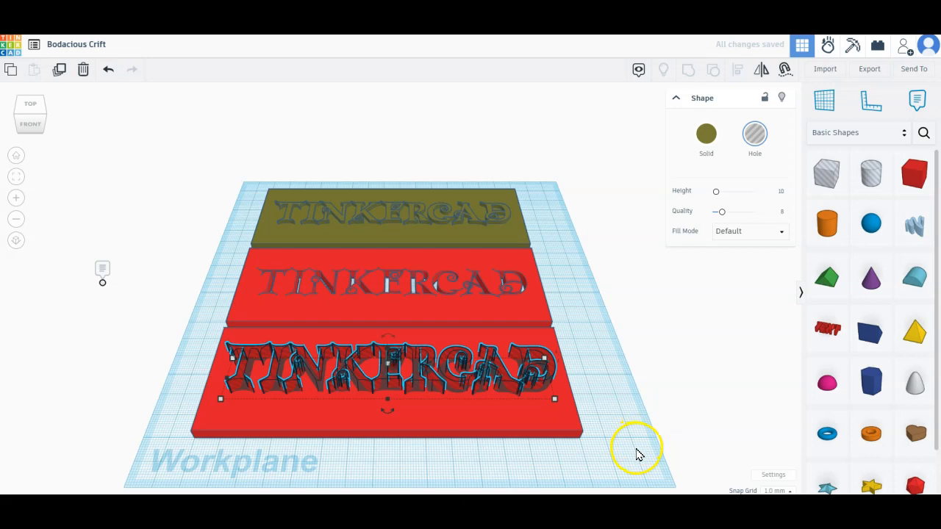
pyautogui.moveTo(634, 450); pyautogui.dragTo(180, 345)
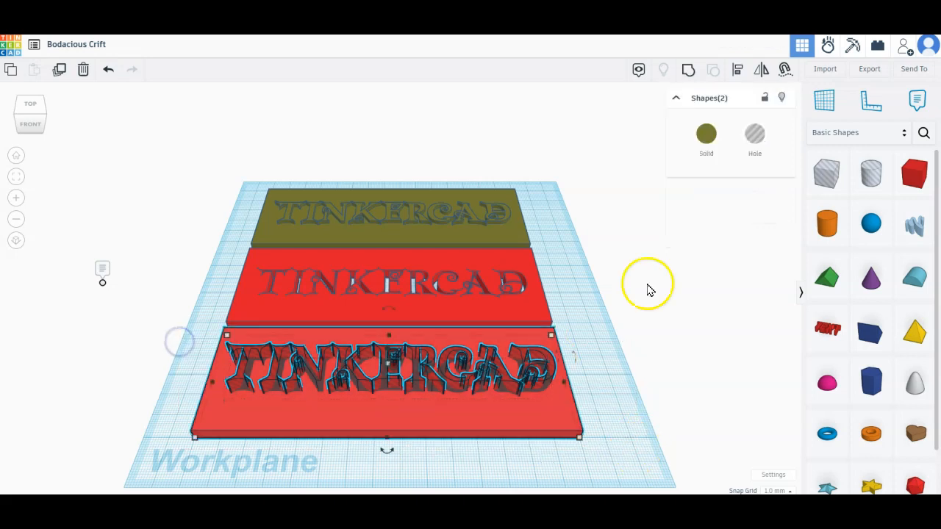
pyautogui.click(689, 71)
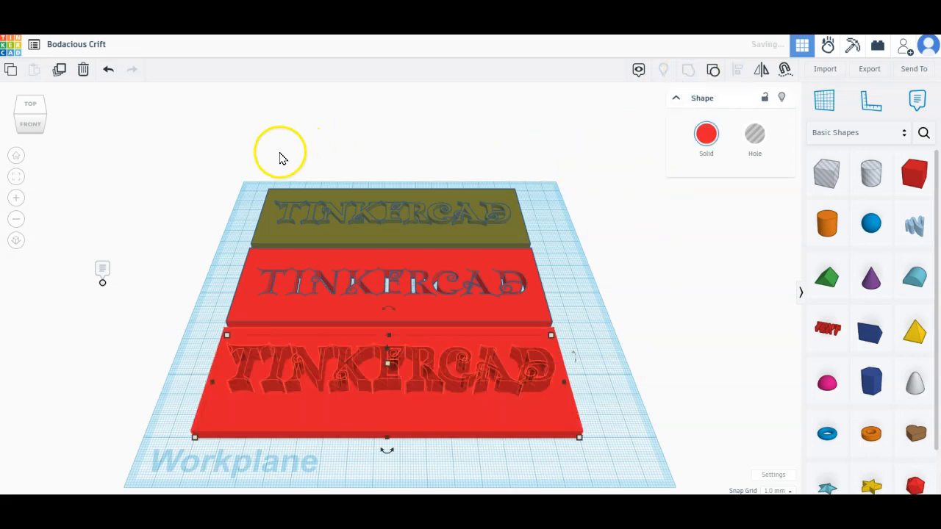
# Step: Examine the front plate's engraved letters up close from above and compare them with the stencil and relief plates
pyautogui.click(34, 105)
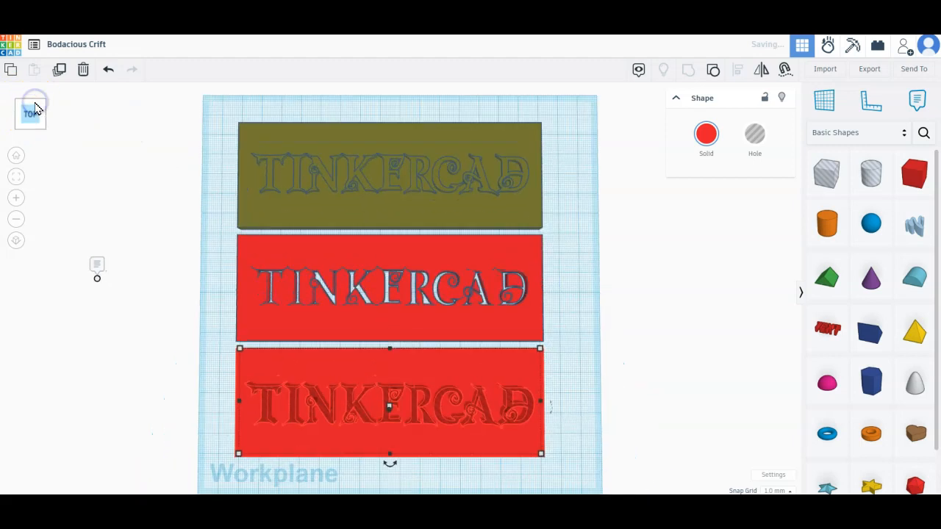
pyautogui.moveTo(205, 298); pyautogui.dragTo(219, 168, button='middle')
pyautogui.scroll(2, 244, 219)
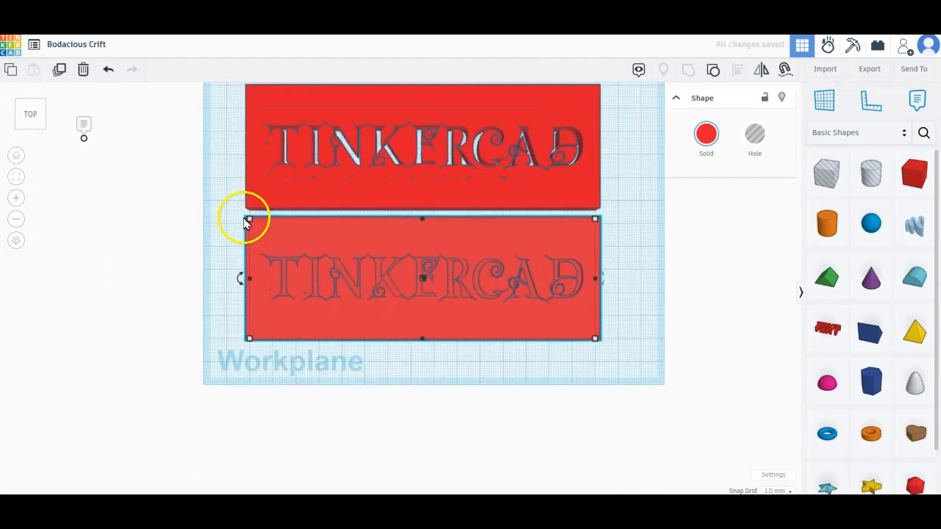
pyautogui.scroll(5, 247, 223)
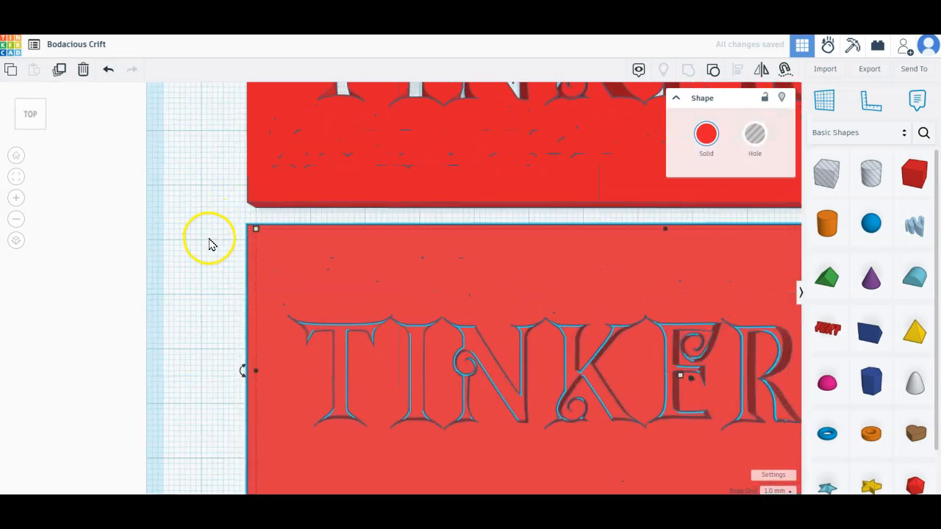
pyautogui.scroll(2, 221, 264)
pyautogui.moveTo(241, 281); pyautogui.dragTo(206, 109, button='middle')
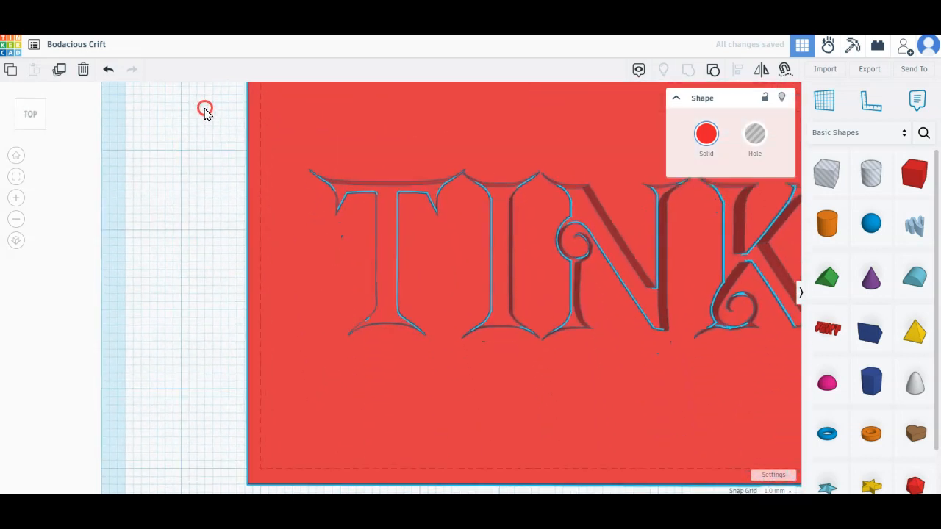
pyautogui.click(351, 180)
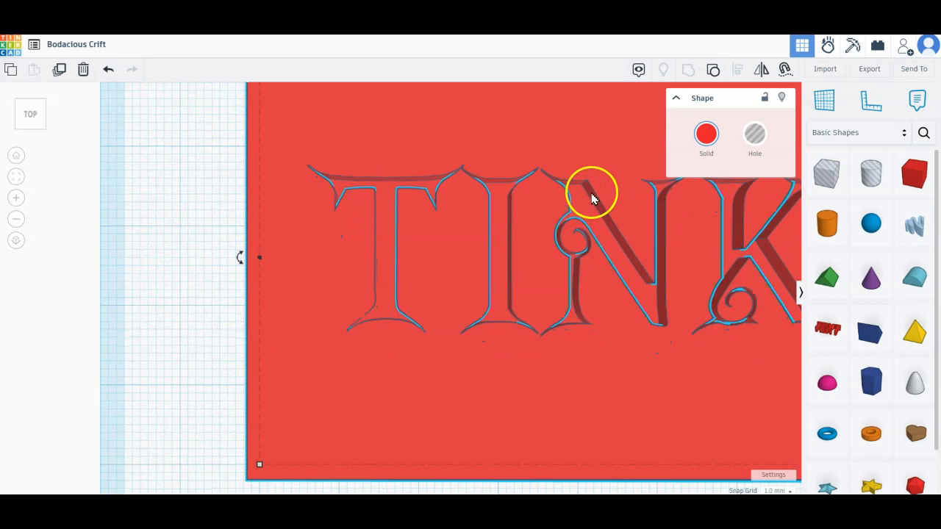
pyautogui.moveTo(196, 141); pyautogui.dragTo(151, 277, button='middle')
pyautogui.scroll(-5, 154, 250)
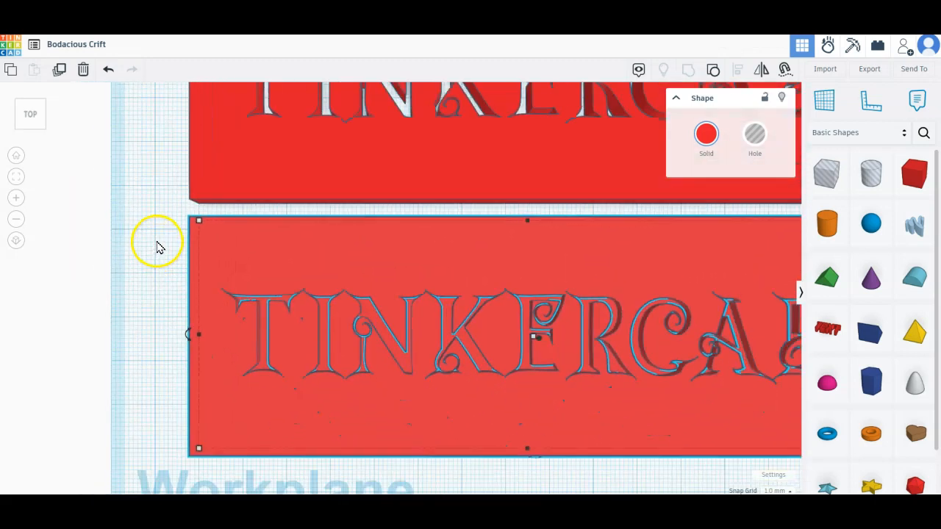
pyautogui.moveTo(142, 183); pyautogui.dragTo(147, 267, button='middle')
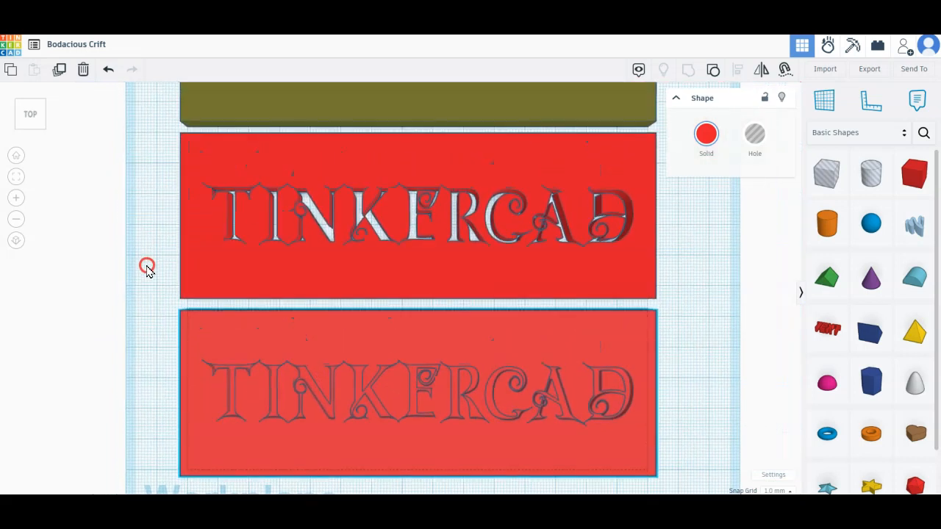
pyautogui.scroll(-3, 147, 267)
pyautogui.scroll(-4, 147, 243)
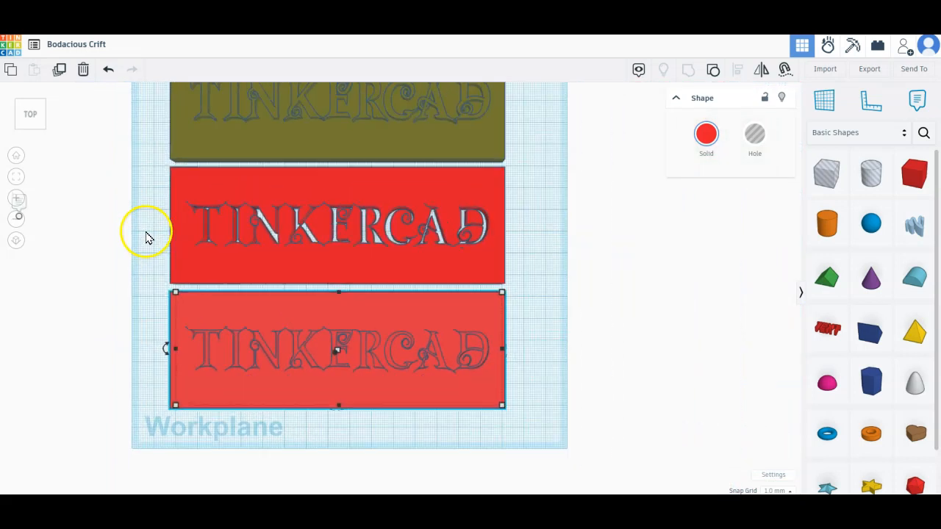
pyautogui.moveTo(162, 260); pyautogui.dragTo(281, 292, button='middle')
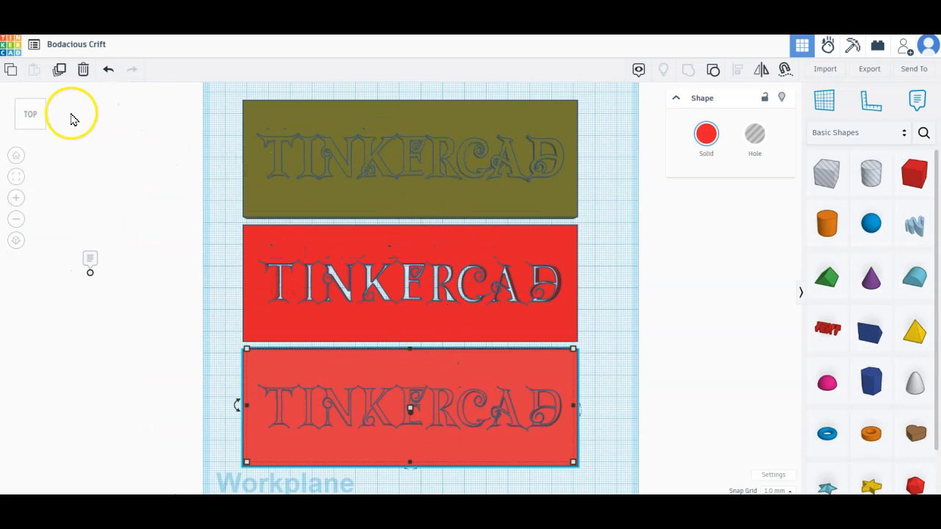
pyautogui.click(22, 156)
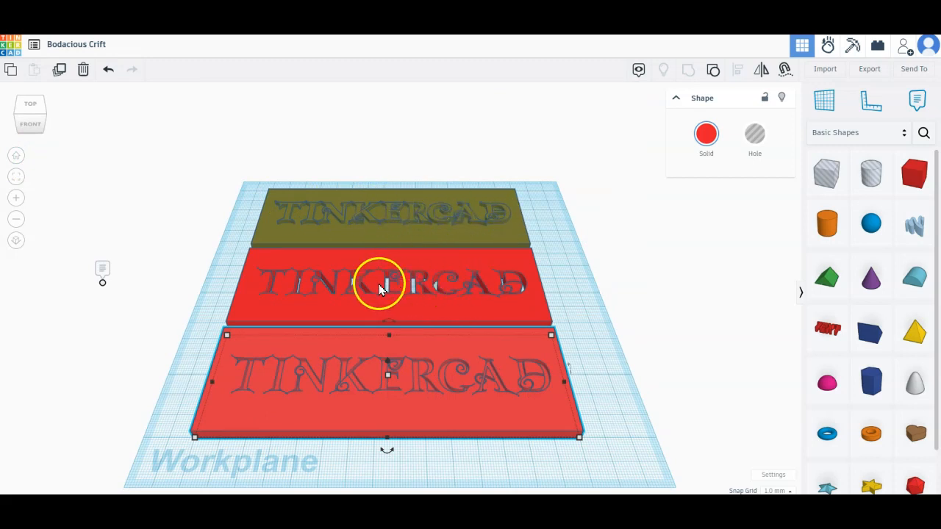
# Step: Open the note beside the workplane to show its text, and return to the Tinkercad dashboard
pyautogui.click(103, 286)
pyautogui.click(266, 361)
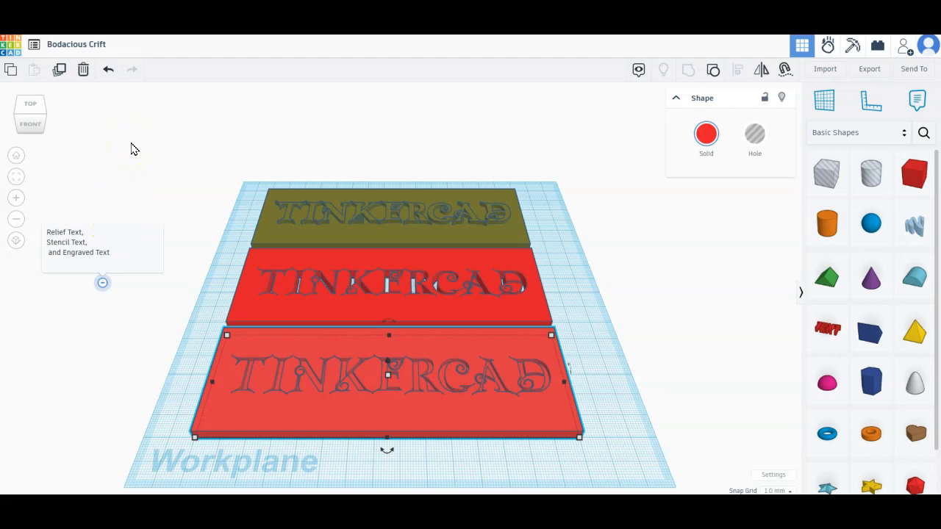
pyautogui.click(11, 45)
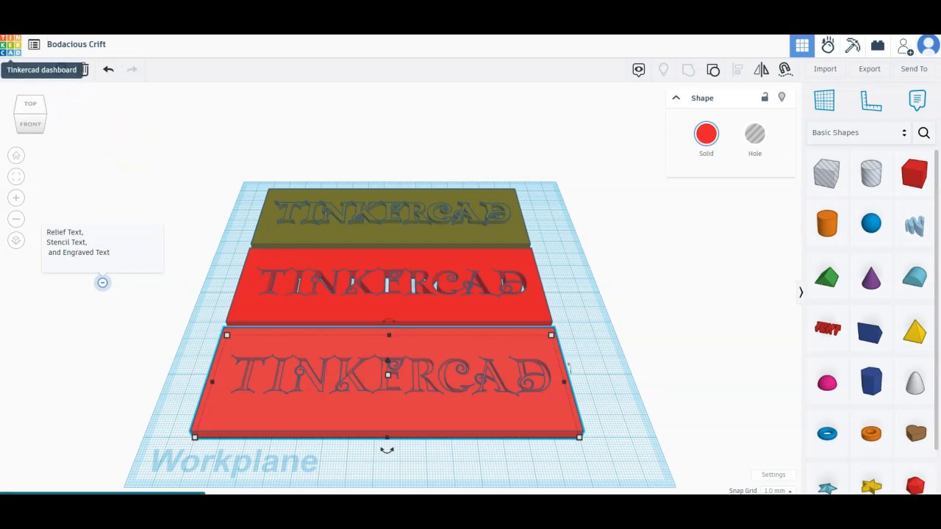